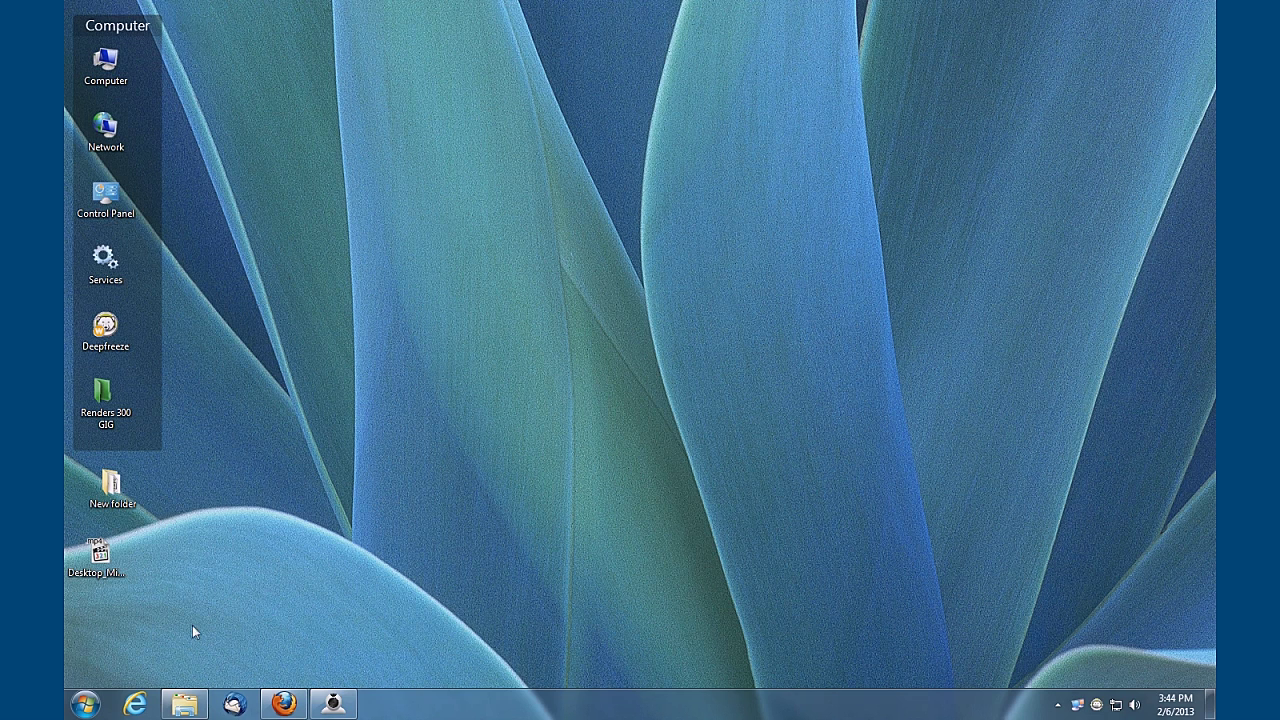
Step: Open the desktop's New folder to reveal the Cropped folder, 4_out MP4 and crop preset
double_click(112, 488)
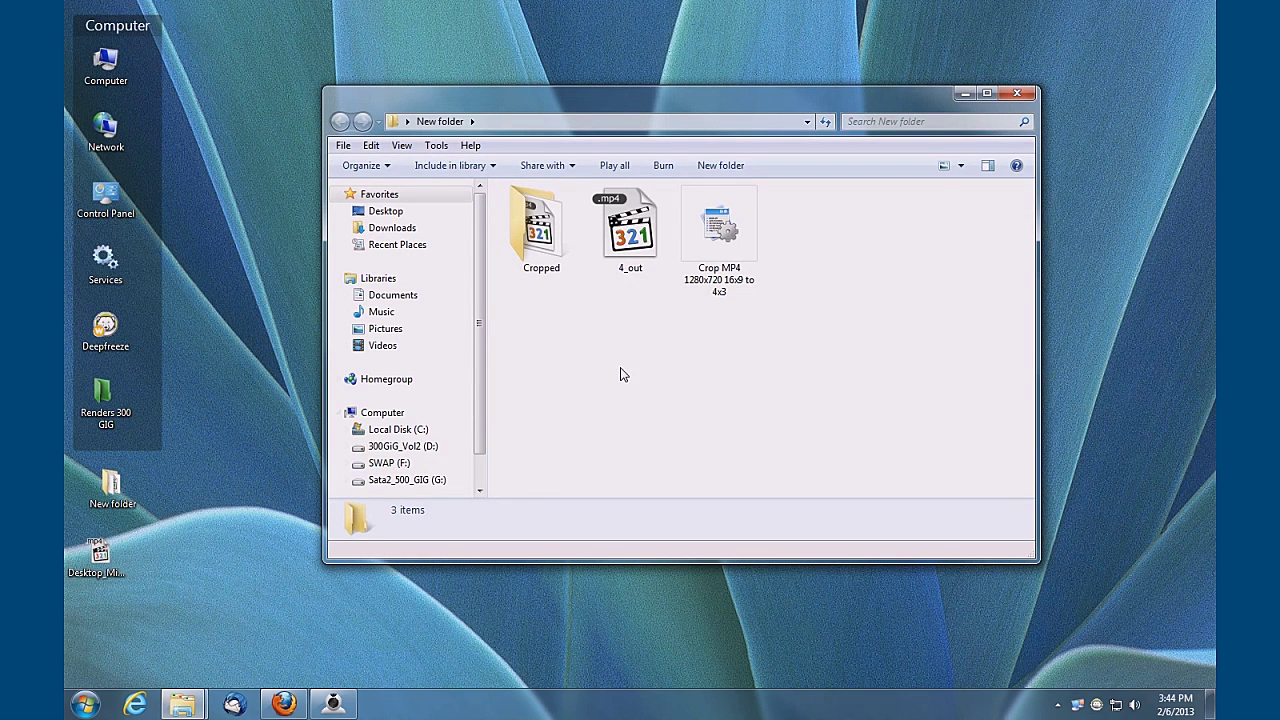
Step: Play 4x3 sample.mp4 from the Cropped folder in Media Player Classic, then close the player
double_click(556, 258)
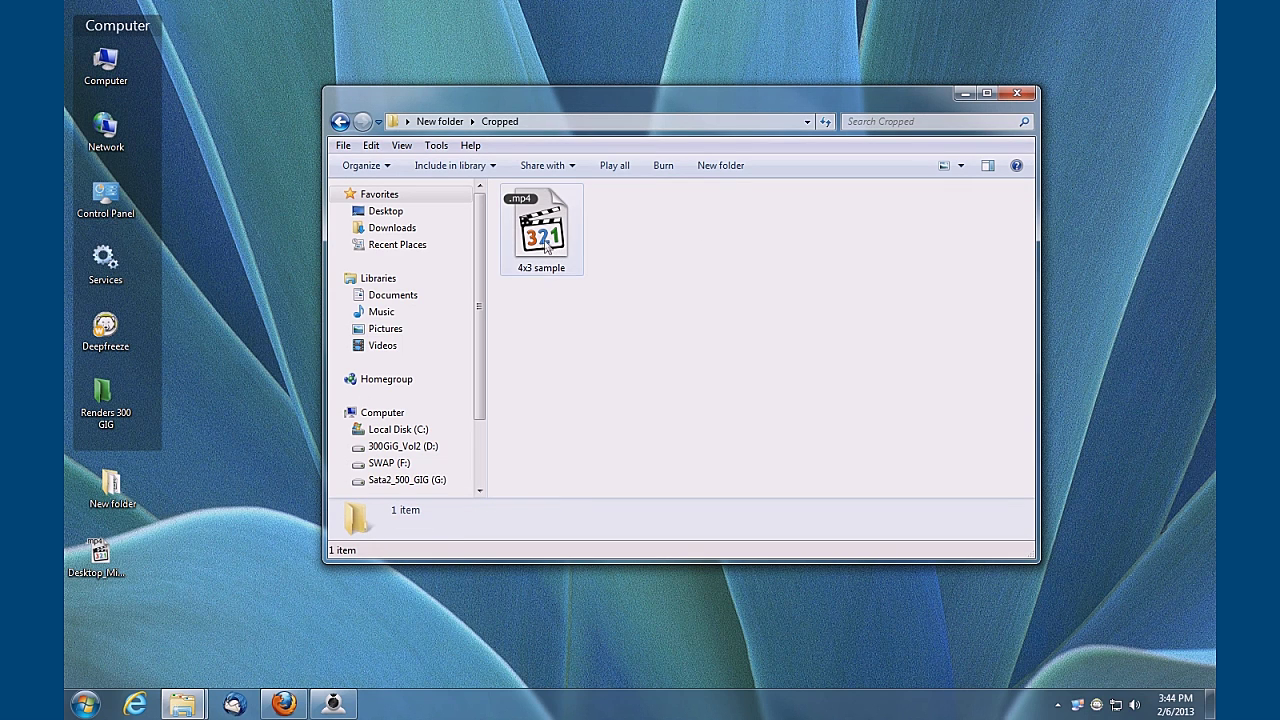
double_click(546, 247)
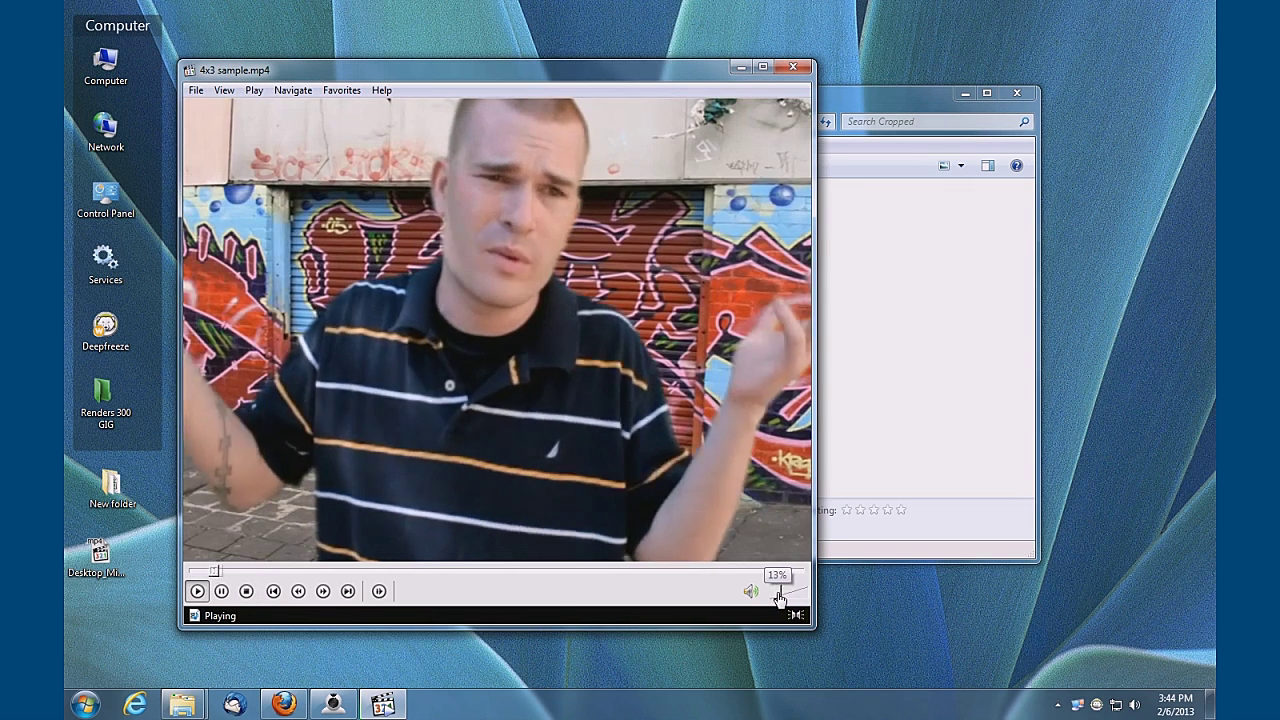
left_click_drag(668, 76, 812, 72)
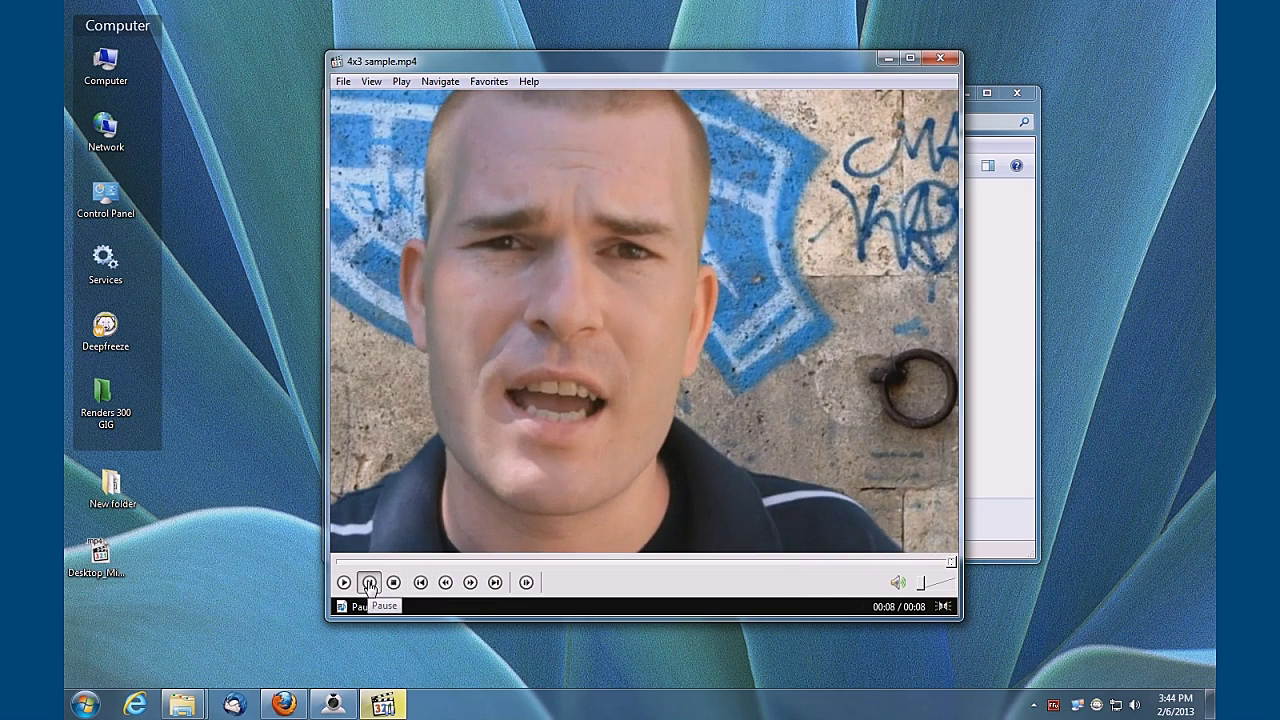
left_click(944, 60)
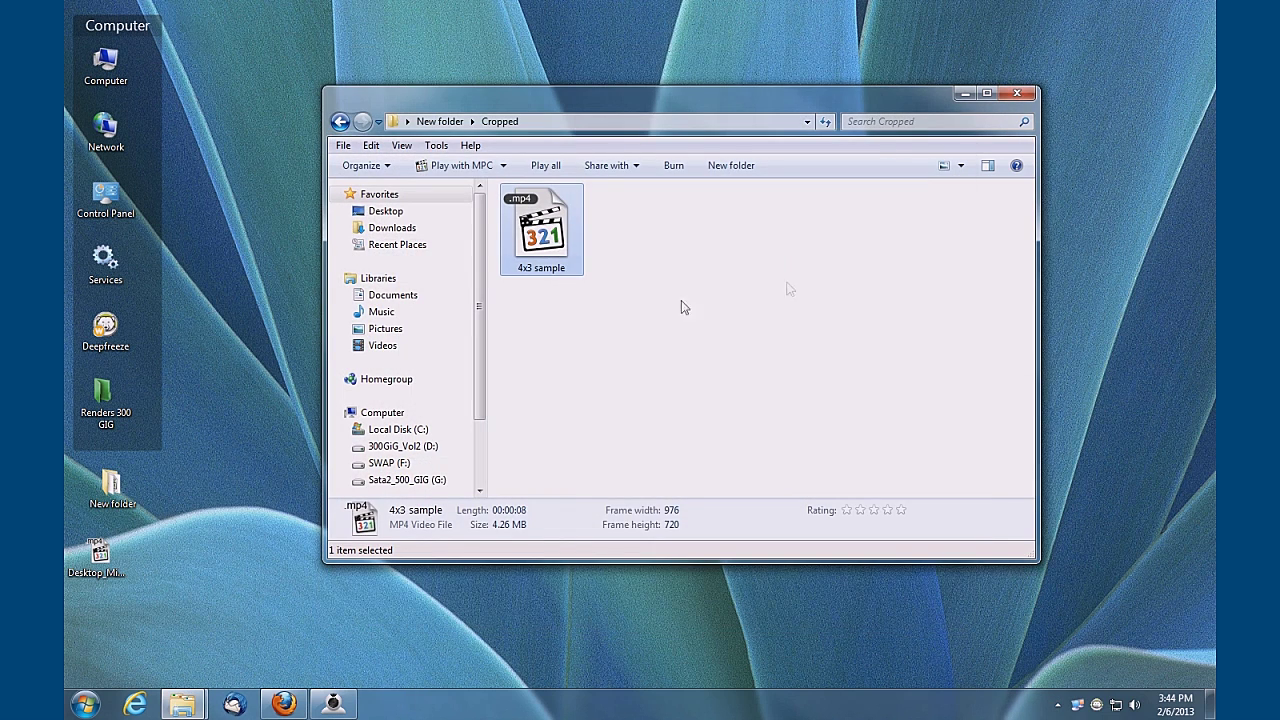
right_click(517, 232)
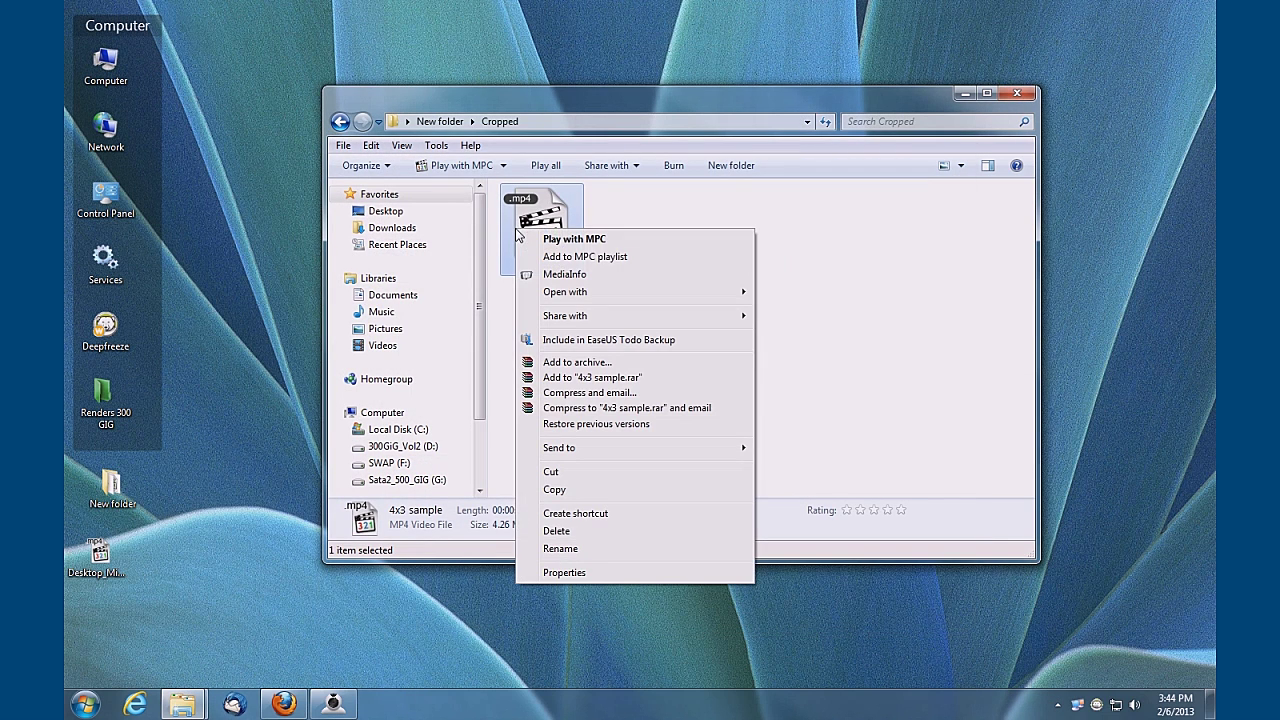
Step: Confirm in MediaInfo that 4x3 sample has a 4:3 display aspect ratio, then close the folder window
left_click(586, 274)
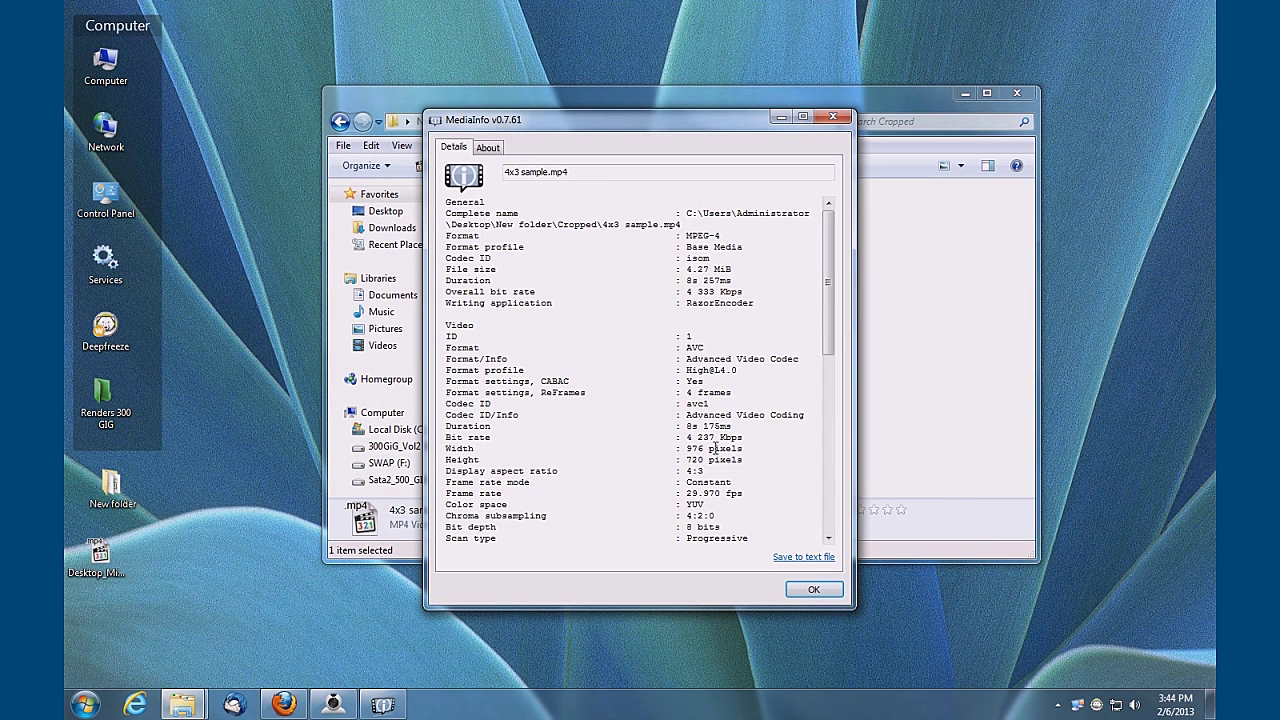
left_click_drag(705, 471, 687, 474)
left_click_drag(558, 470, 444, 470)
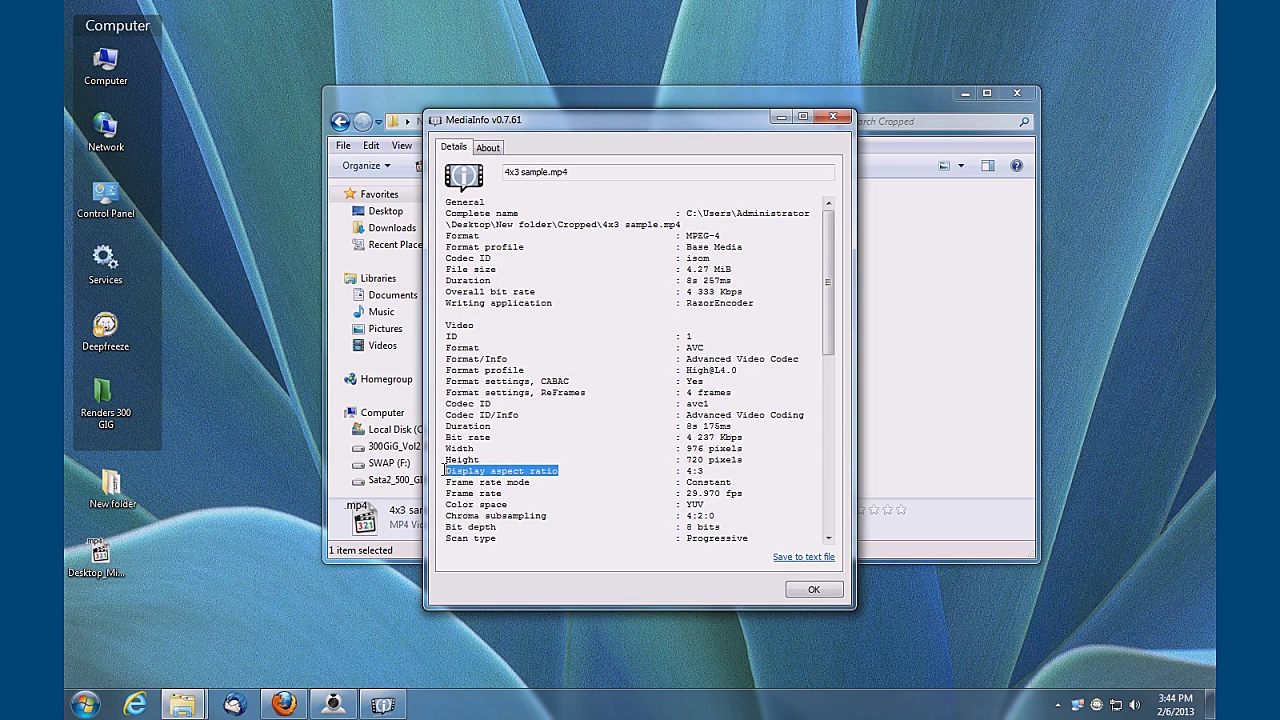
left_click(804, 590)
left_click(1012, 94)
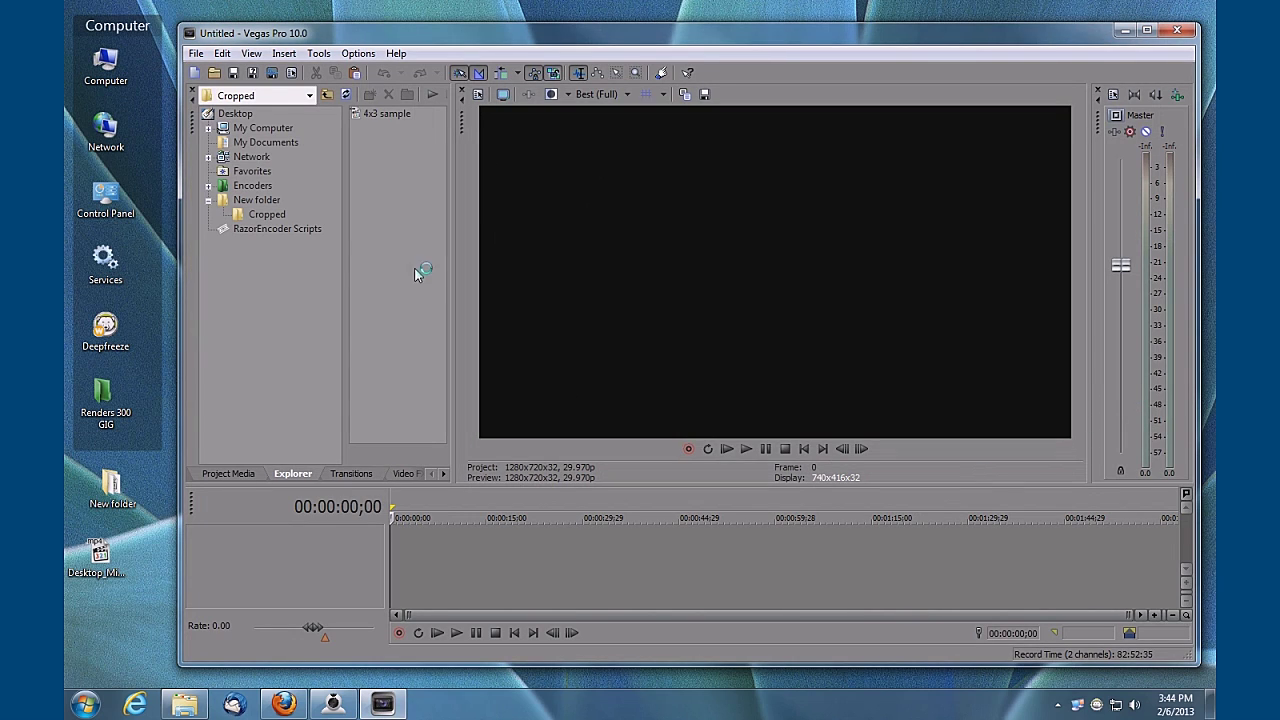
Step: Add 4x3 sample from the Cropped folder to the Vegas timeline with its audio
left_click(272, 216)
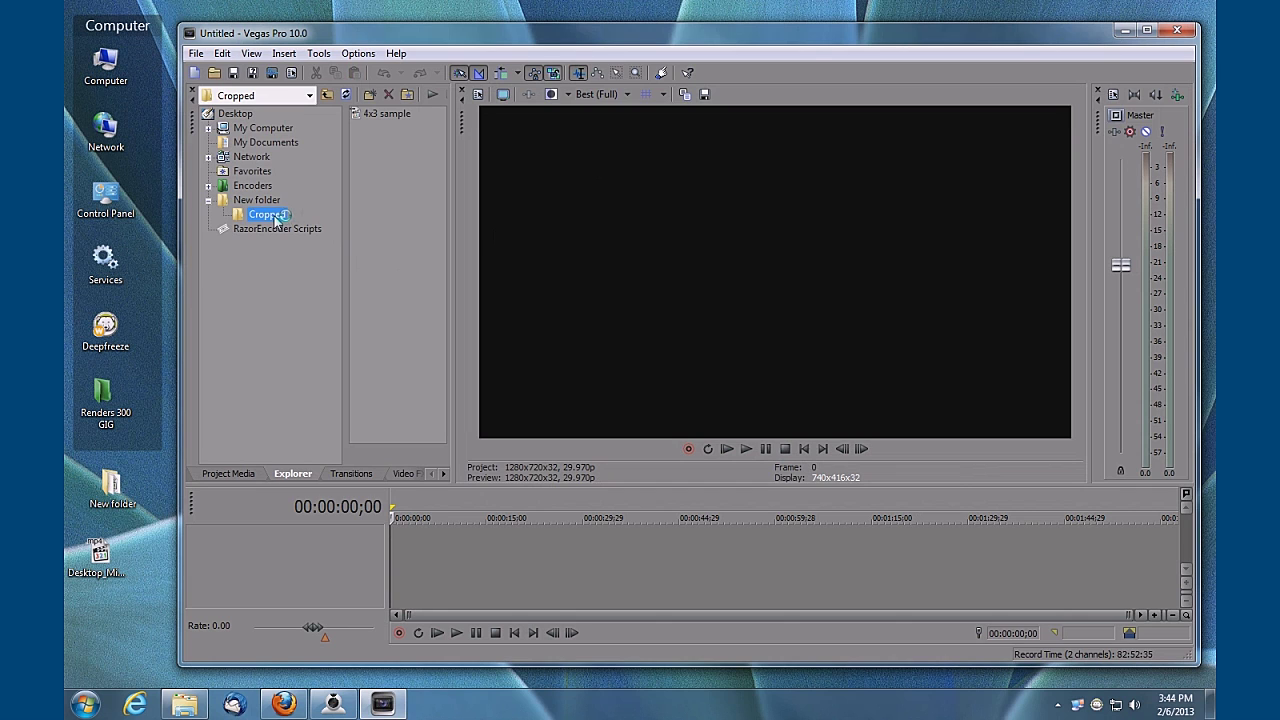
left_click(387, 116)
left_click_drag(392, 118, 396, 558)
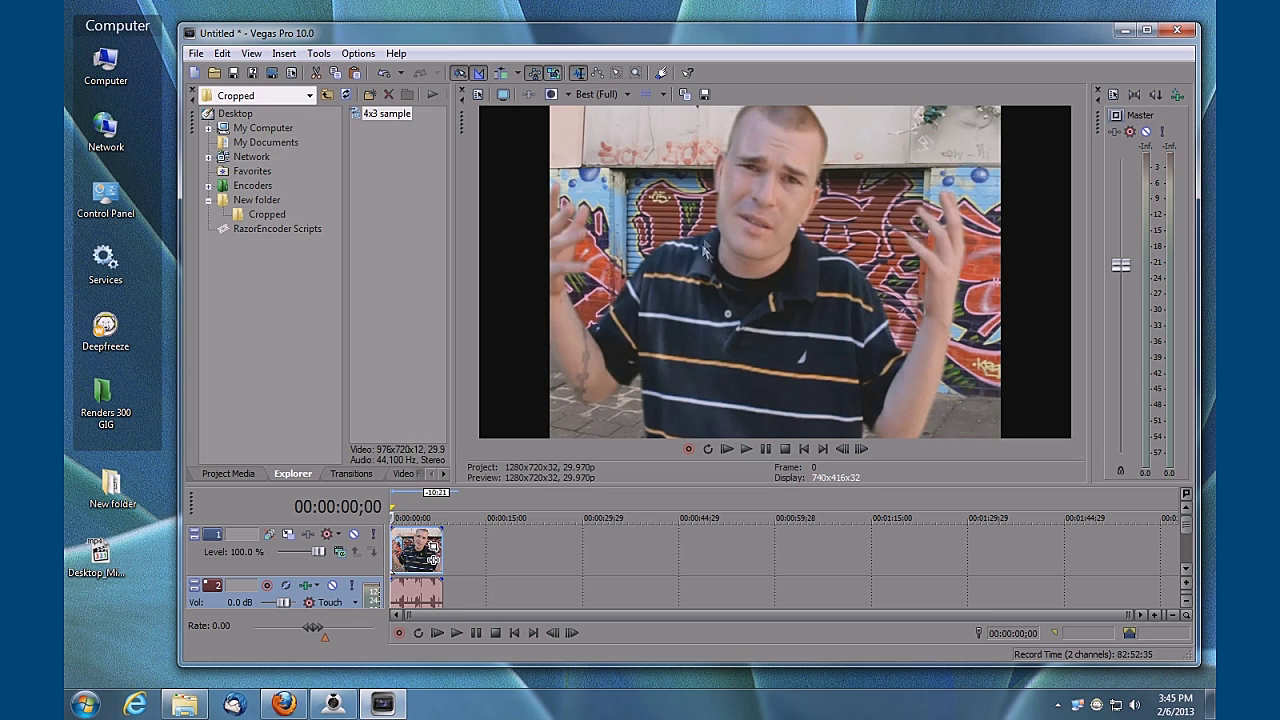
left_click(418, 551)
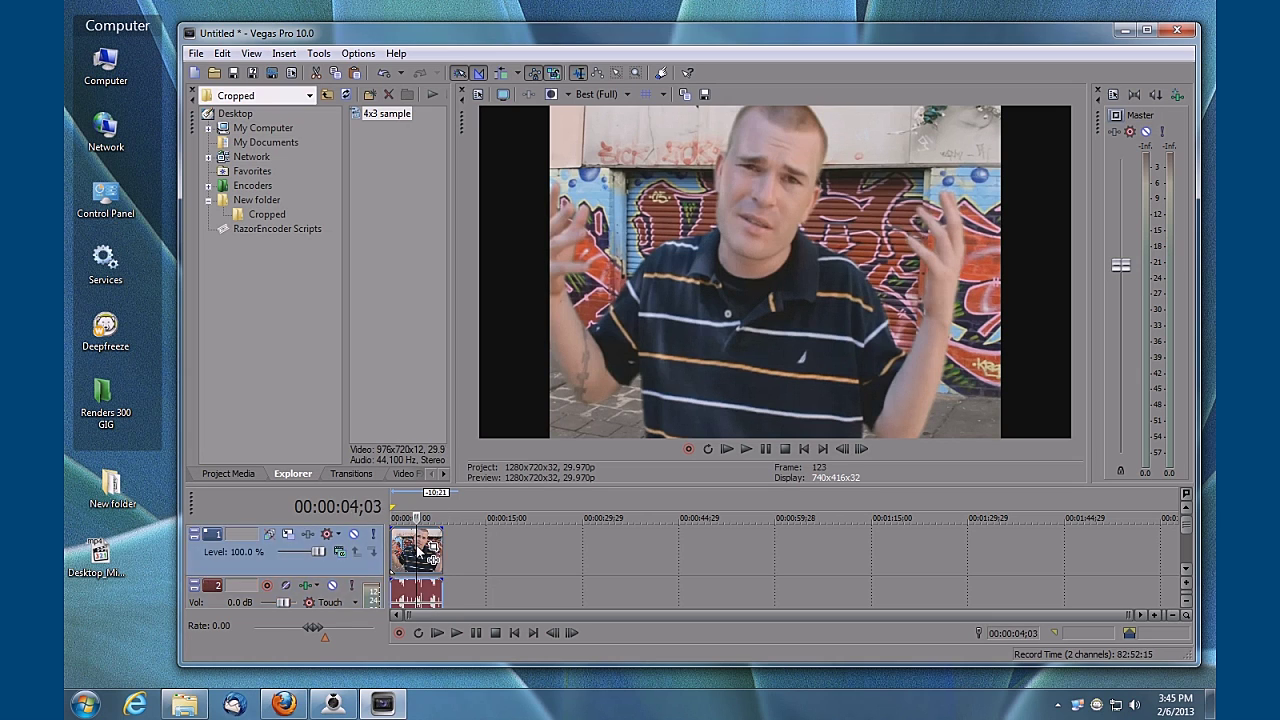
left_click(433, 549)
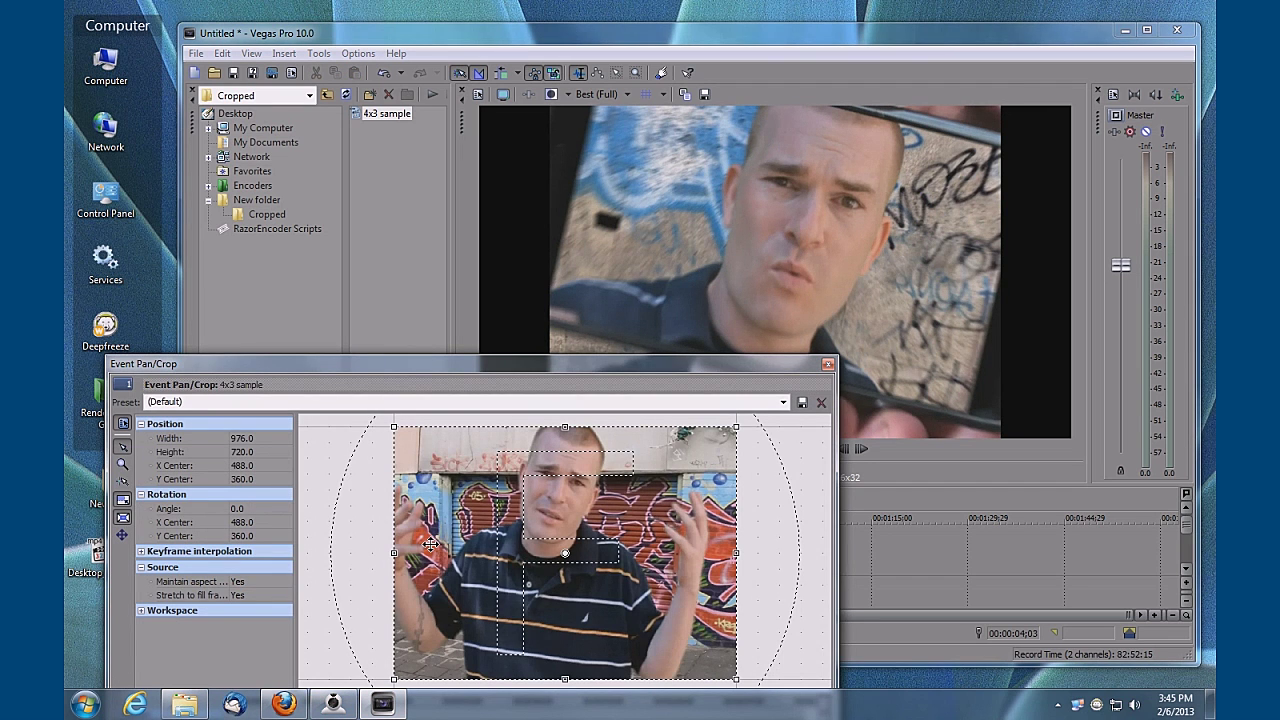
left_click_drag(543, 368, 558, 310)
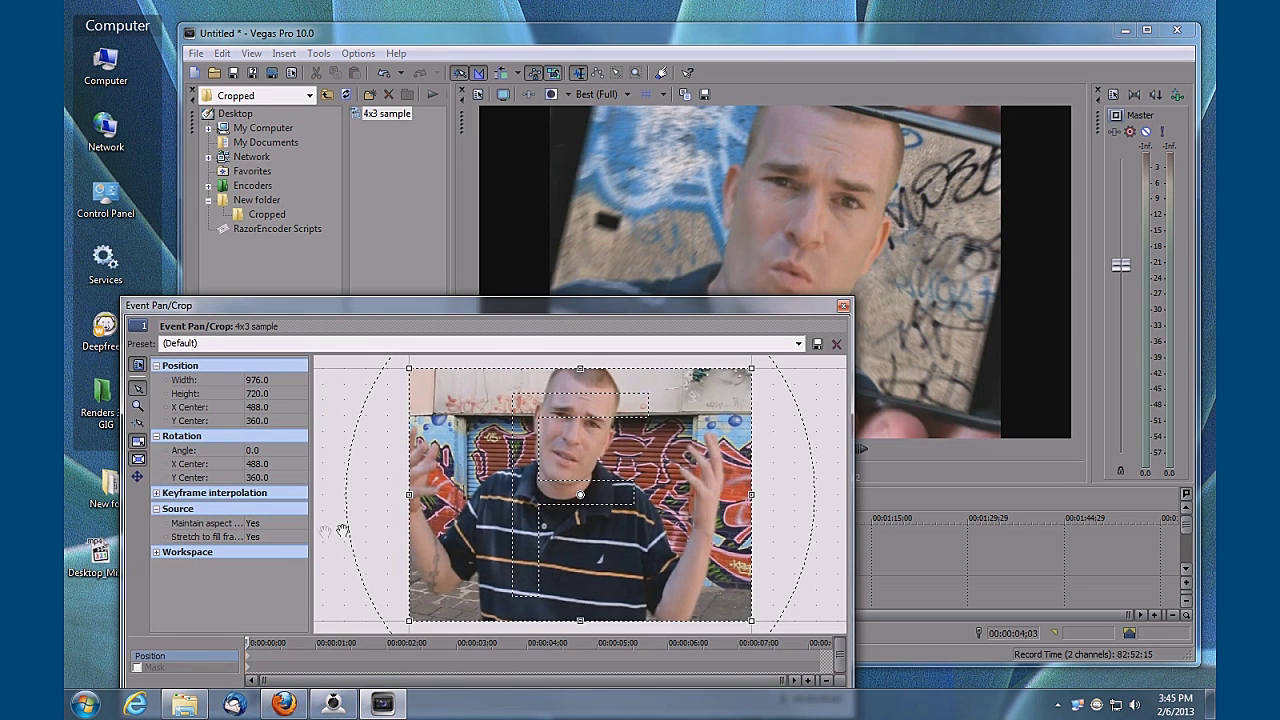
left_click(268, 524)
left_click(258, 546)
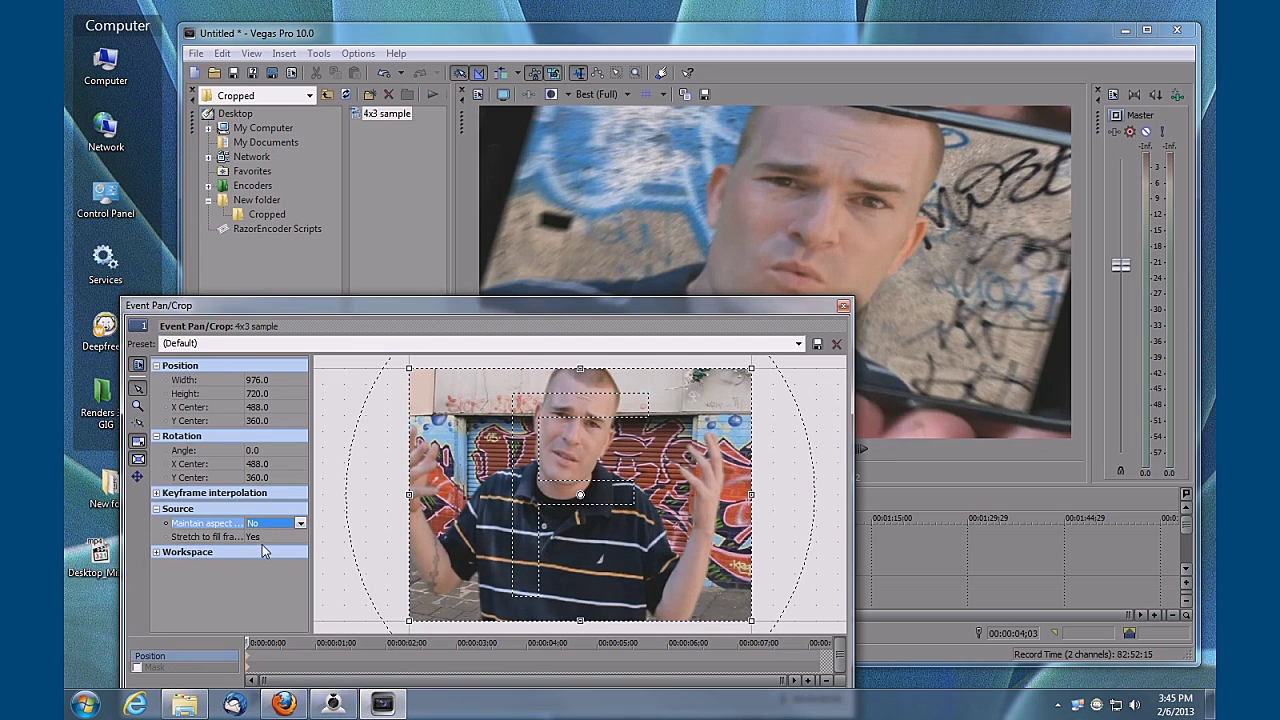
left_click_drag(582, 315, 608, 463)
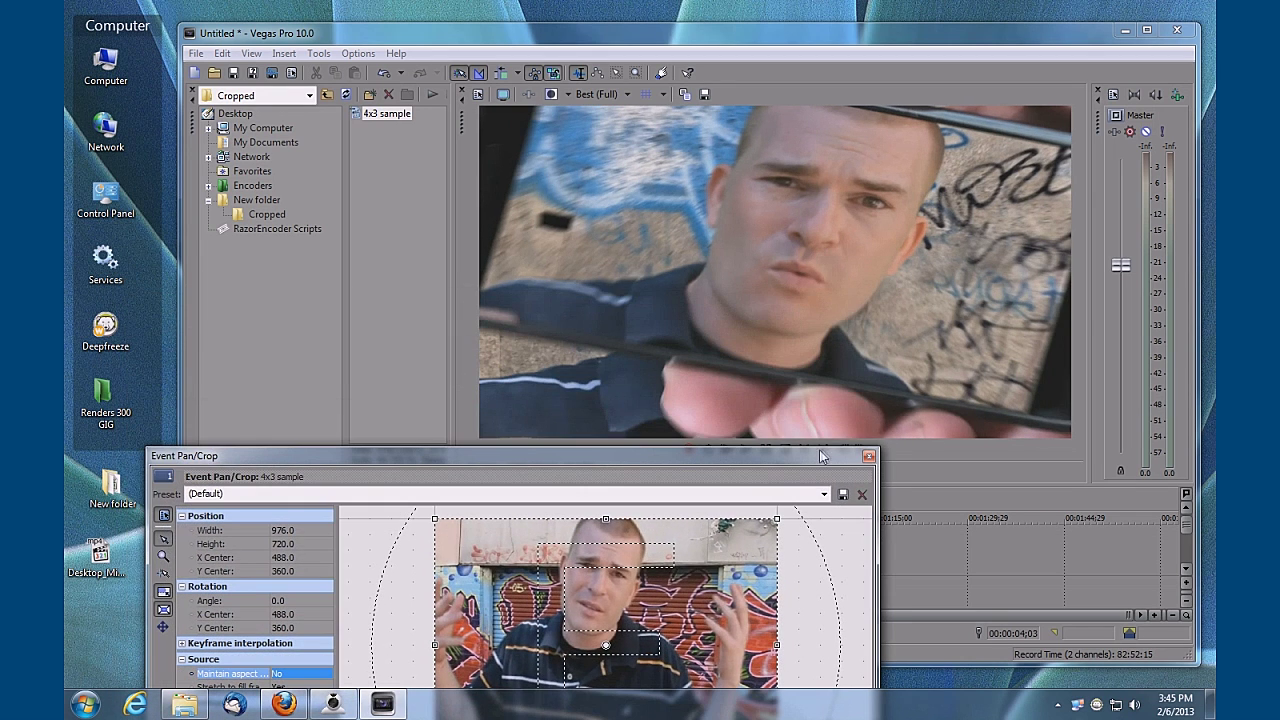
left_click(868, 456)
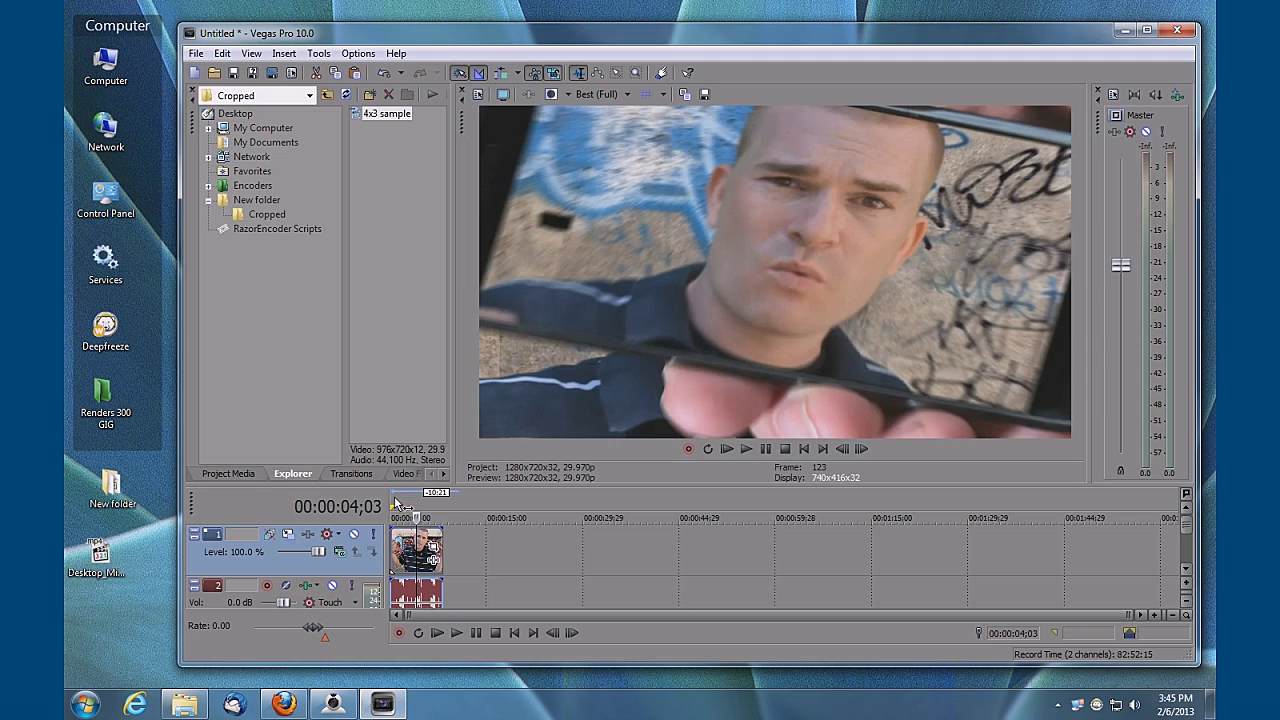
left_click_drag(391, 497, 421, 505)
left_click(434, 558)
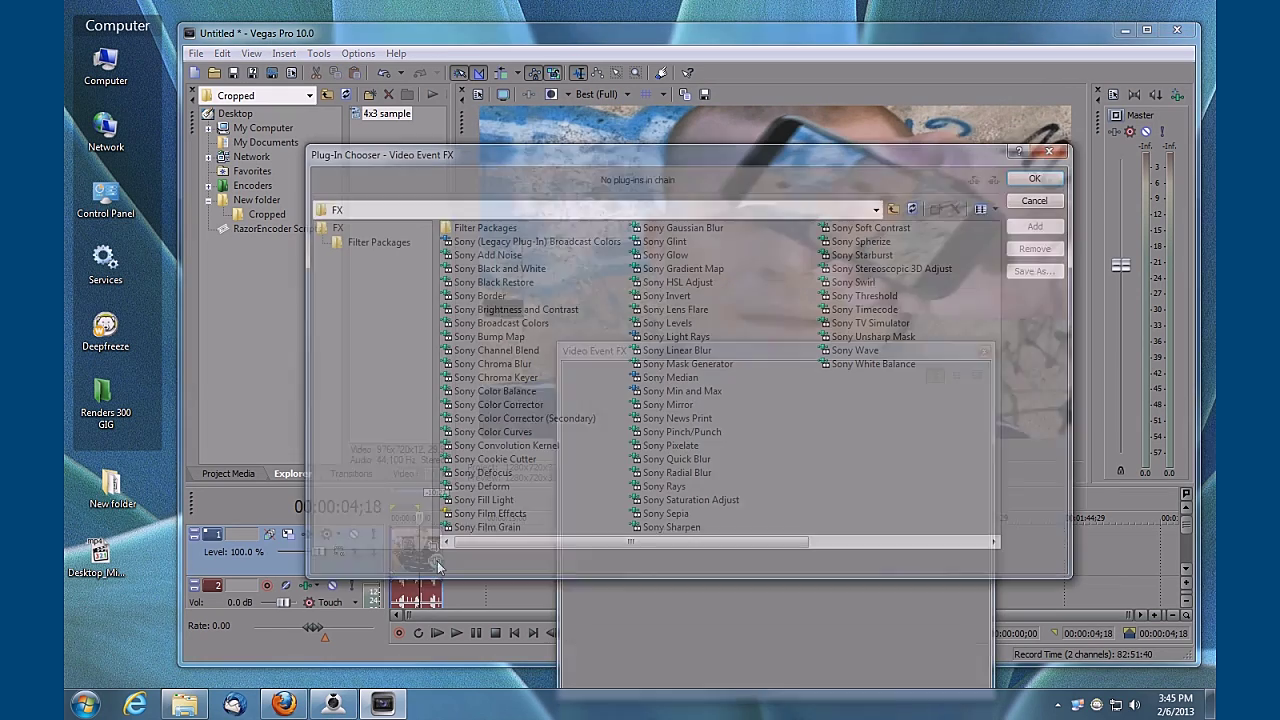
left_click(1034, 200)
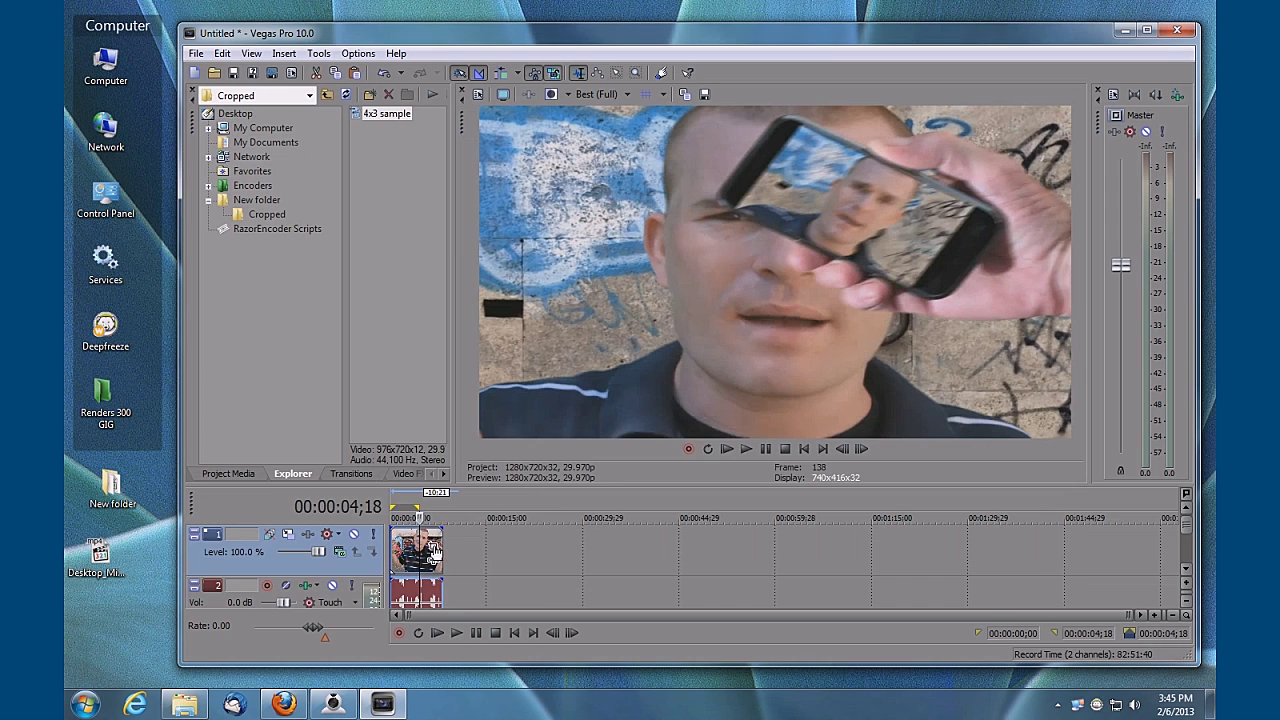
left_click(437, 548)
left_click(302, 675)
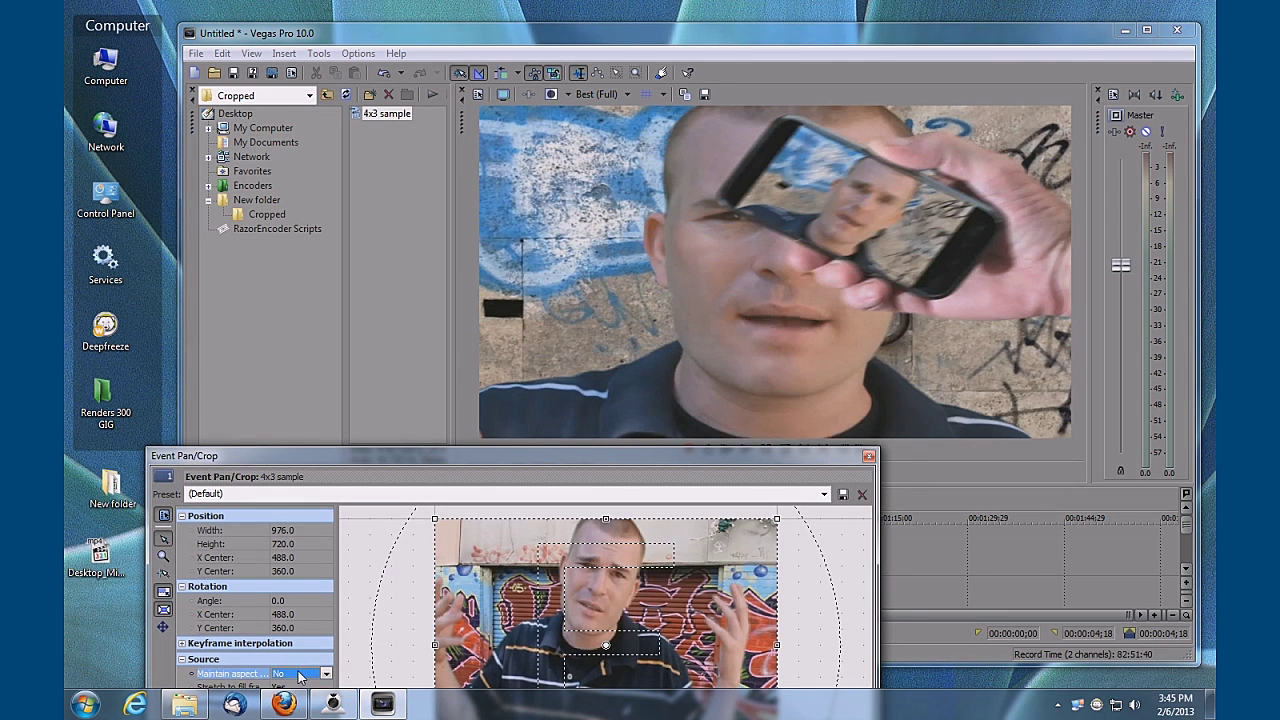
left_click_drag(393, 456, 393, 236)
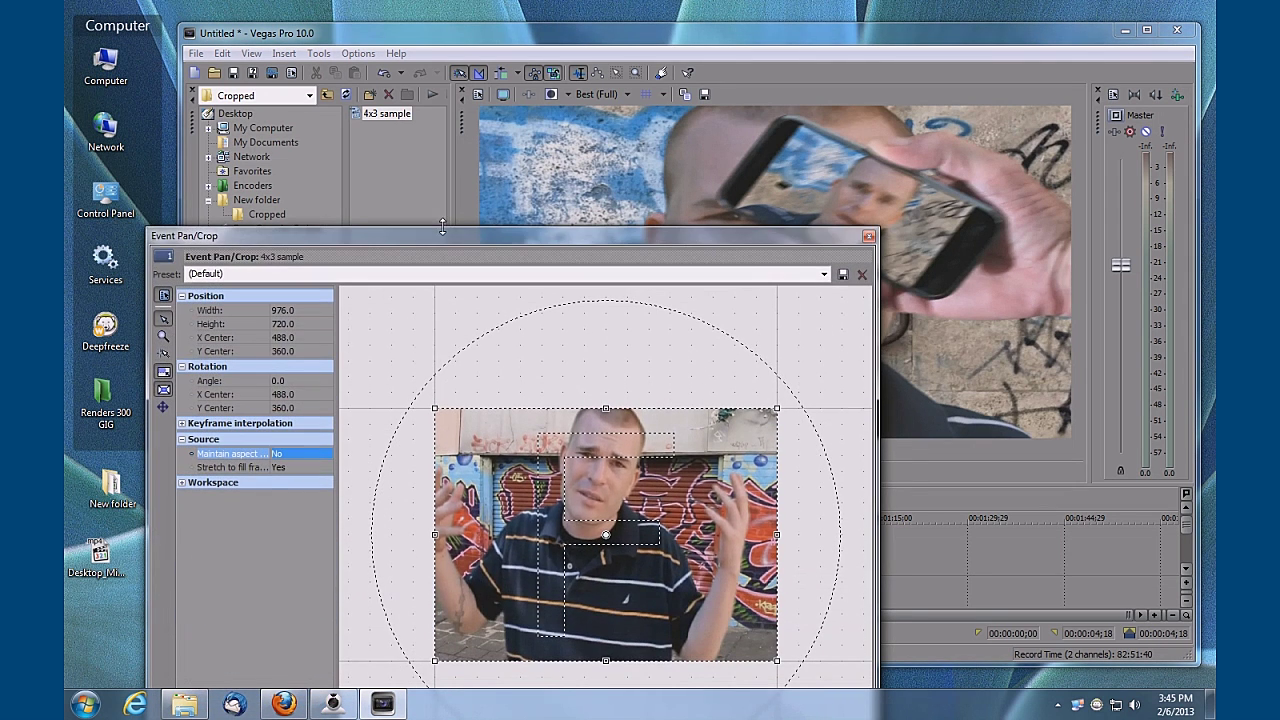
left_click(312, 456)
left_click(303, 473)
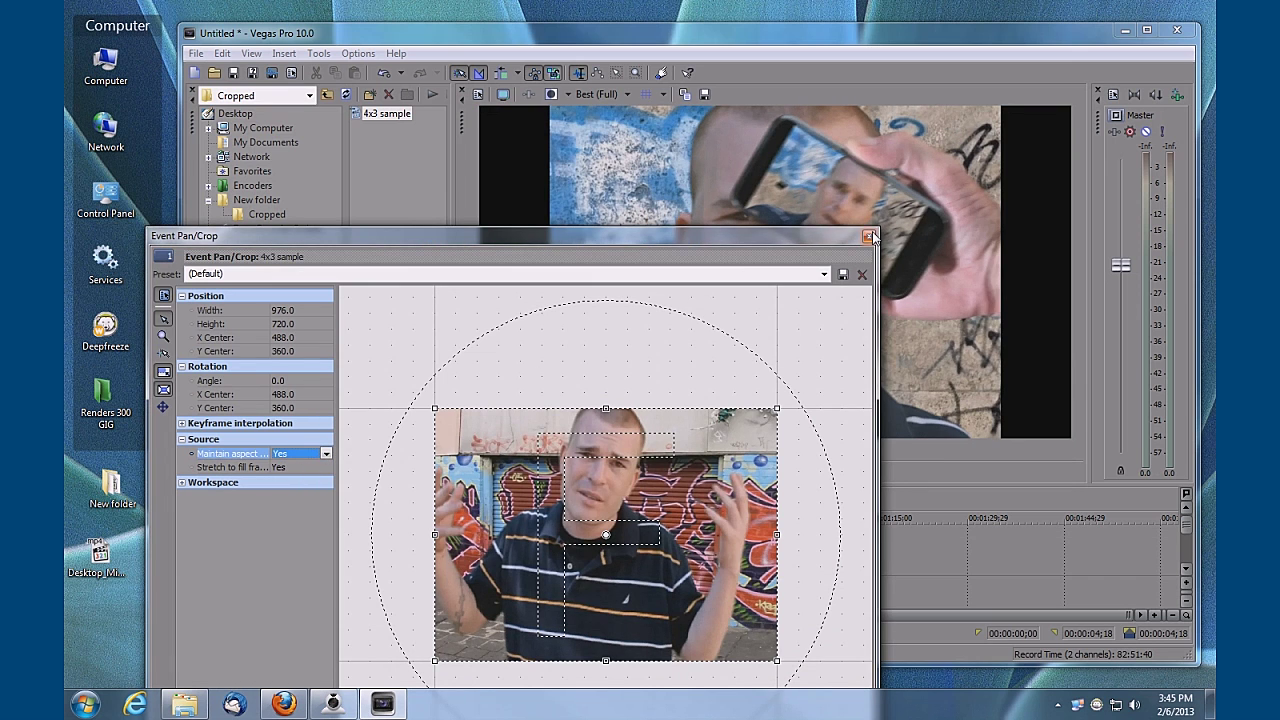
left_click(868, 236)
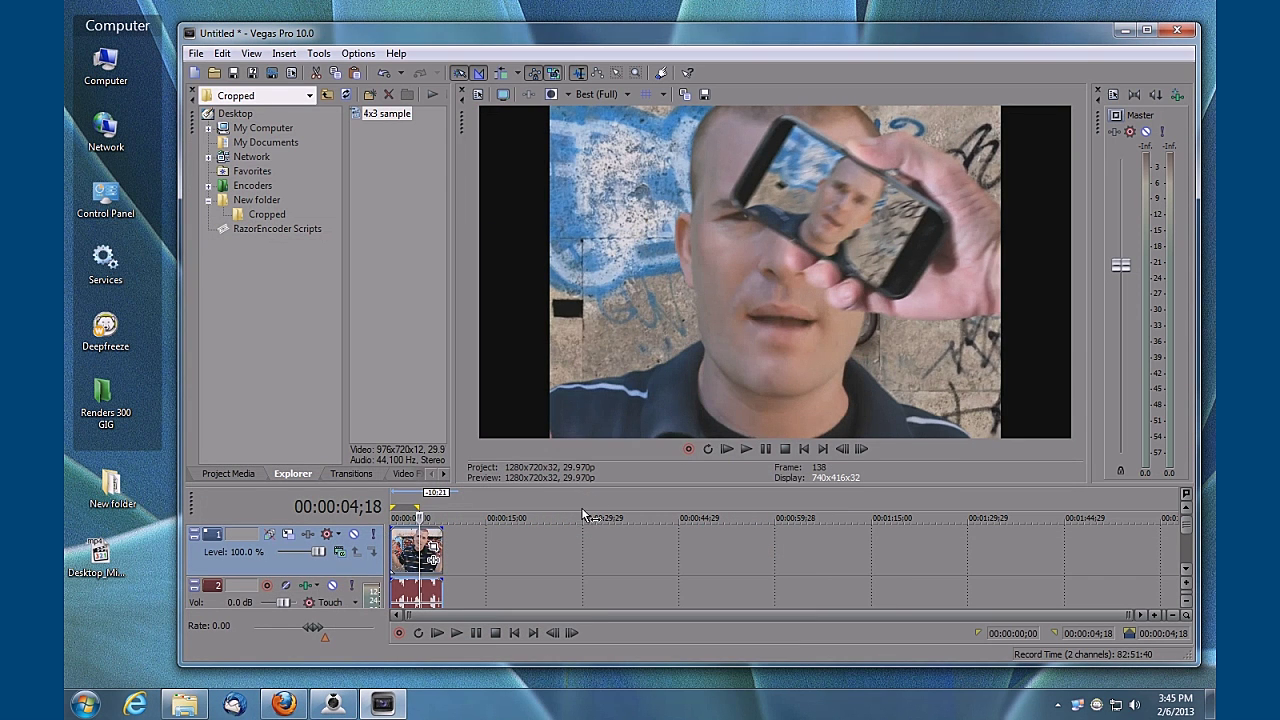
Step: Insert a new empty video track and move the 4x3 sample clip up onto the top track
left_click(539, 543)
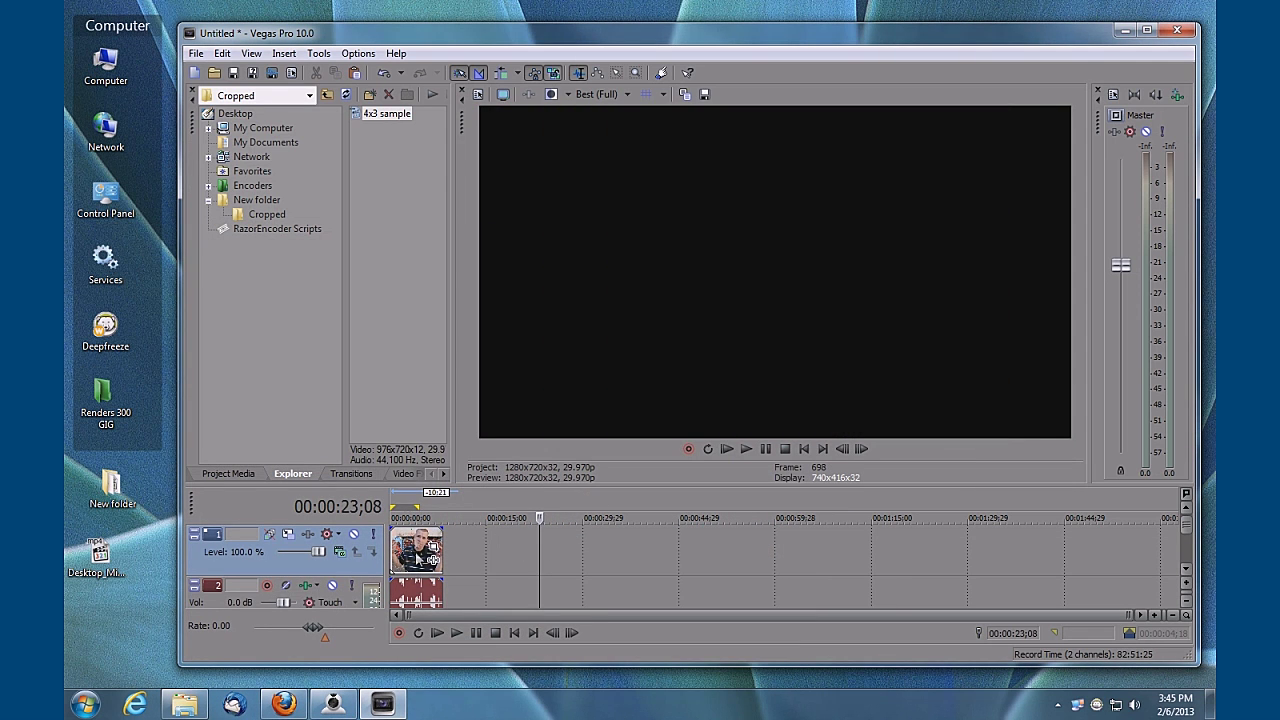
left_click(411, 507)
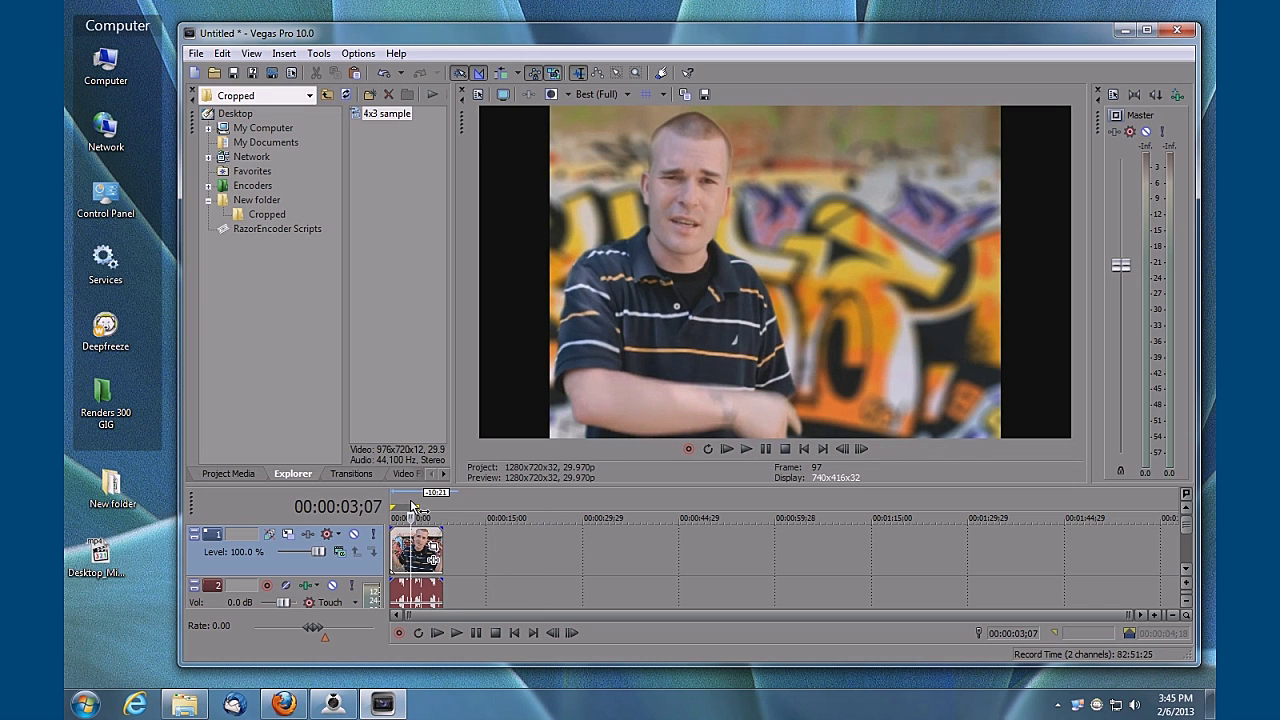
left_click_drag(412, 507, 417, 507)
right_click(463, 546)
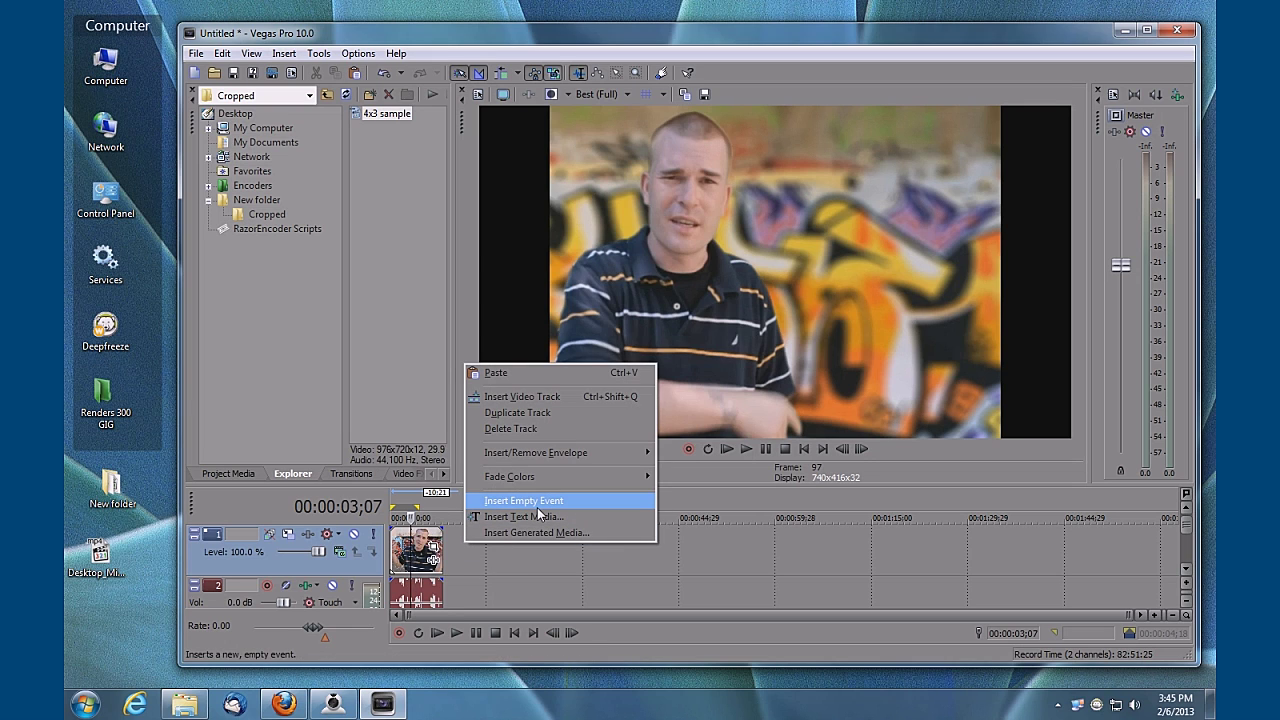
left_click(540, 397)
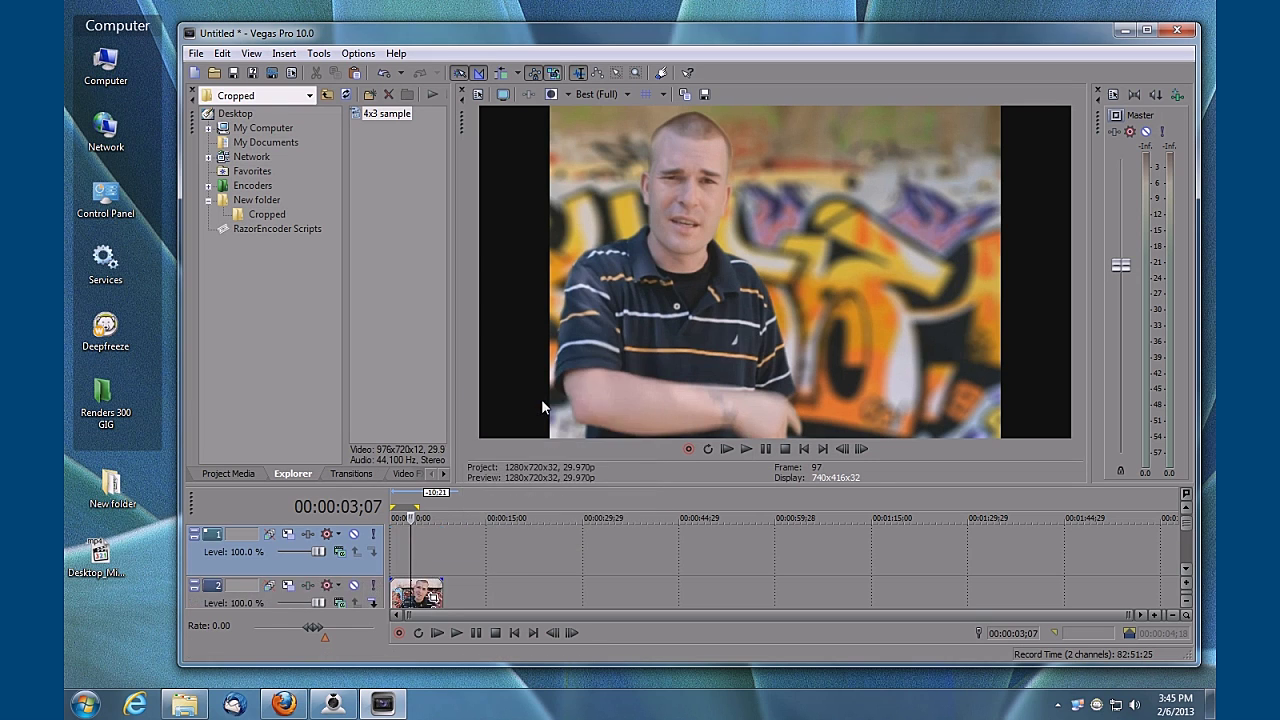
left_click(398, 592)
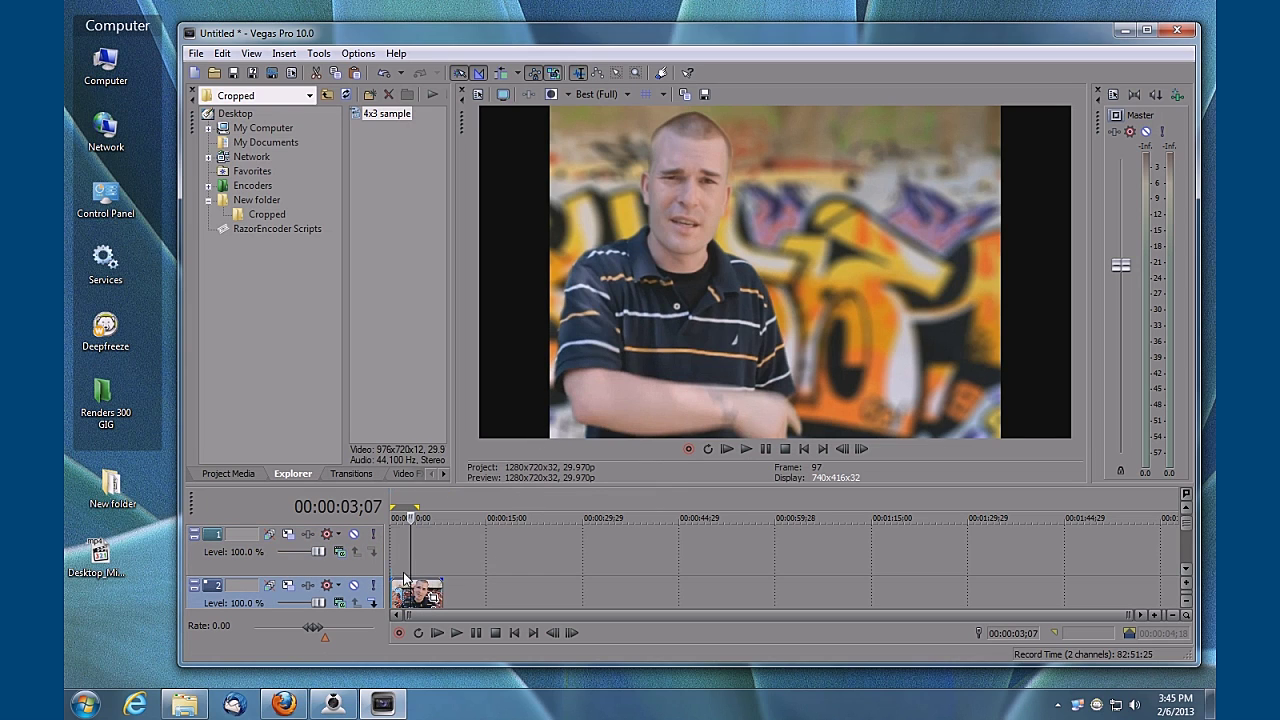
left_click_drag(405, 560, 406, 560)
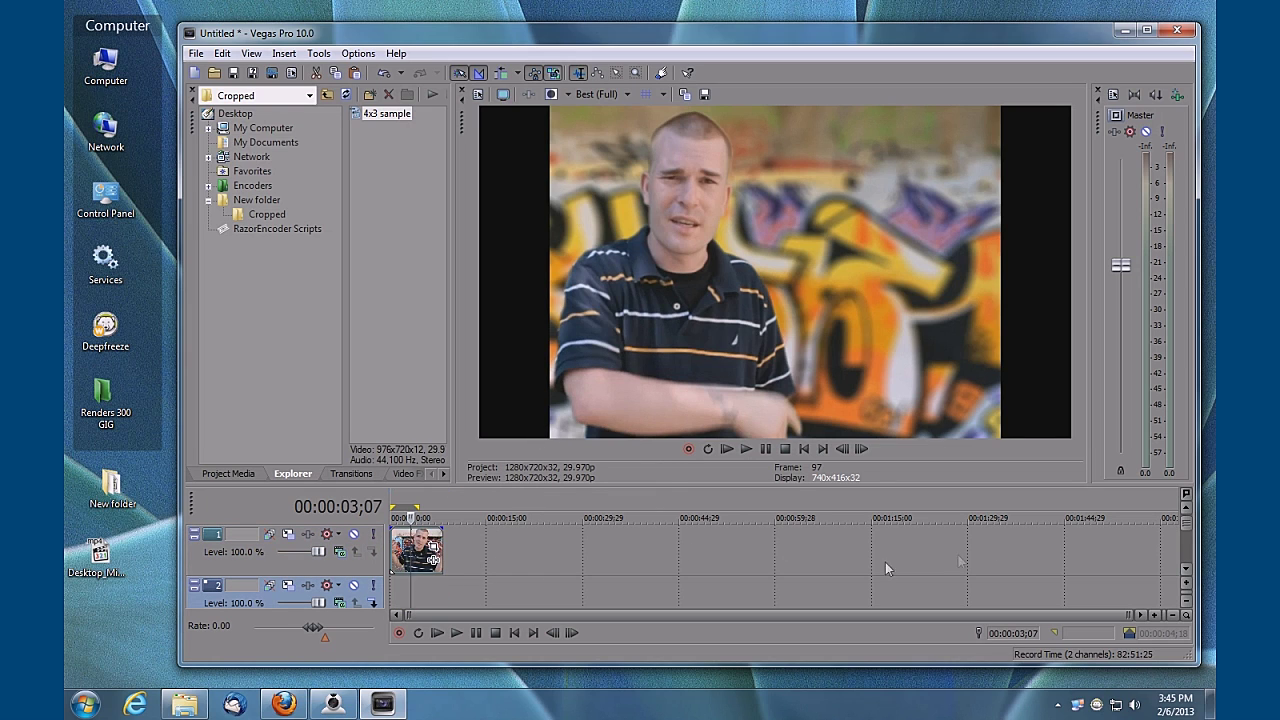
Step: Copy the track-1 clip and paste it onto track 2, aligned to the timeline start
left_click(1147, 30)
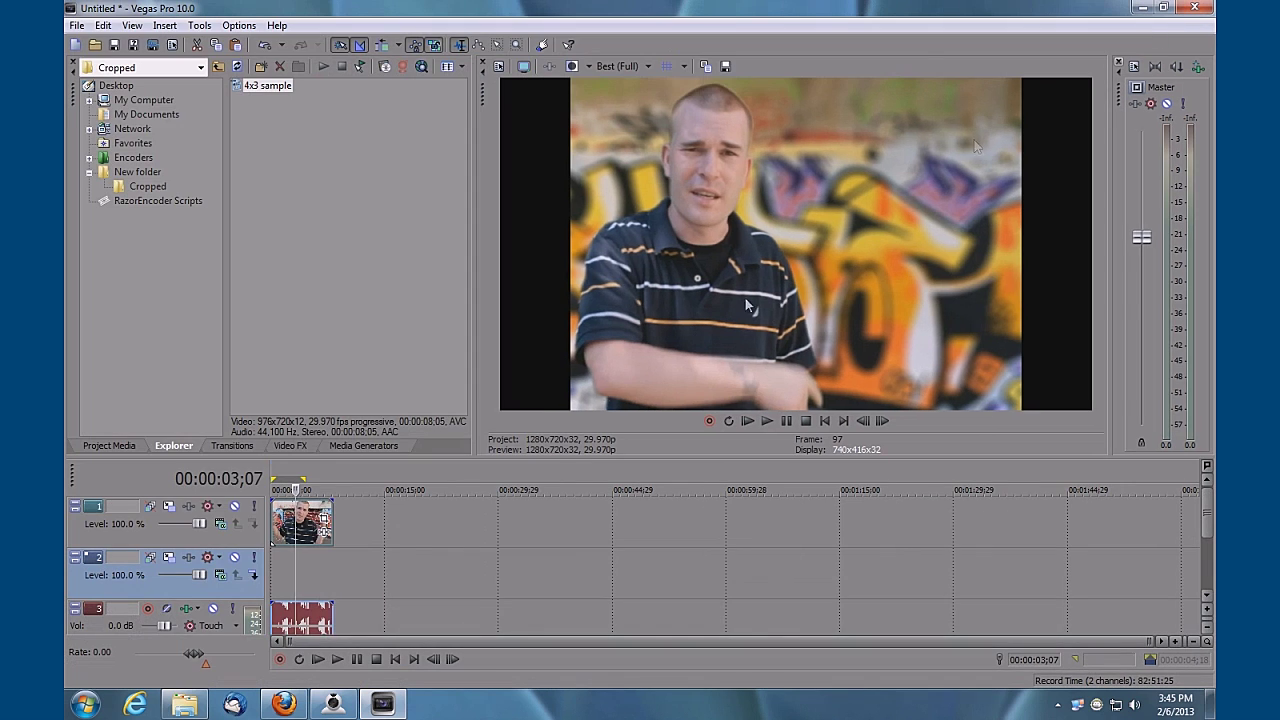
left_click(306, 518)
right_click(310, 520)
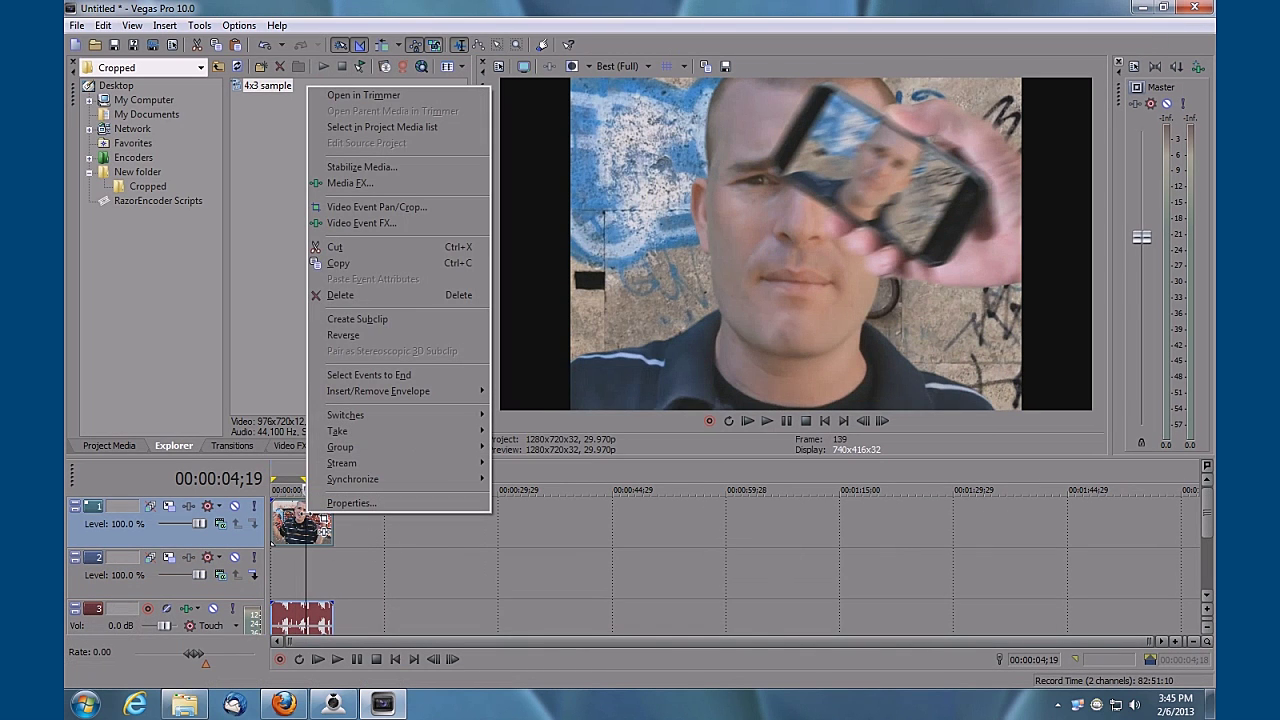
left_click(338, 263)
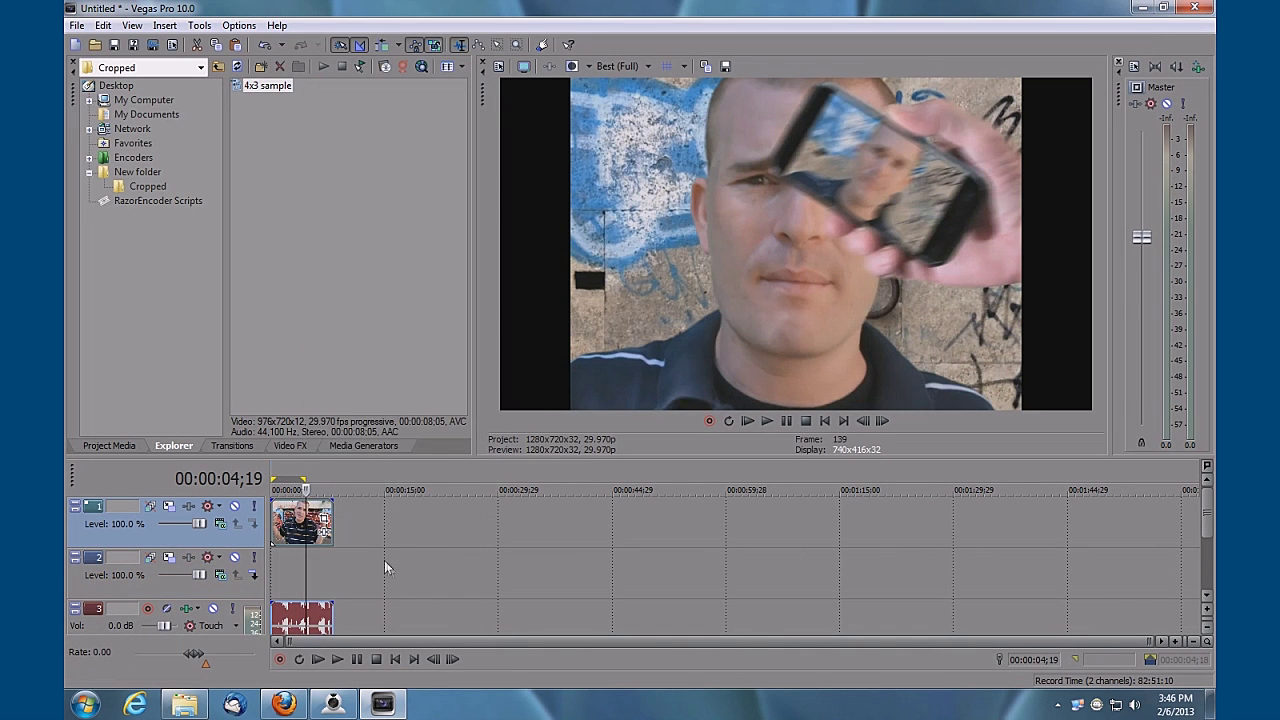
left_click_drag(385, 562, 447, 568)
right_click(411, 581)
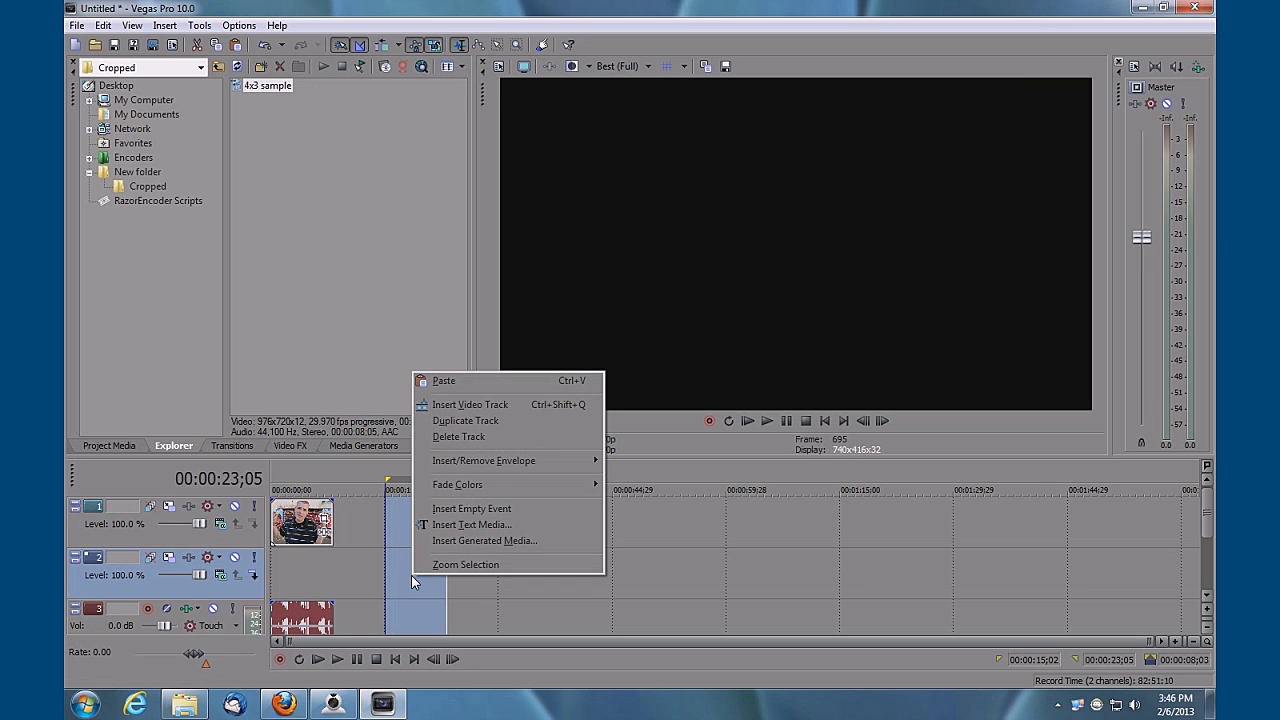
left_click(467, 381)
left_click_drag(484, 590, 309, 588)
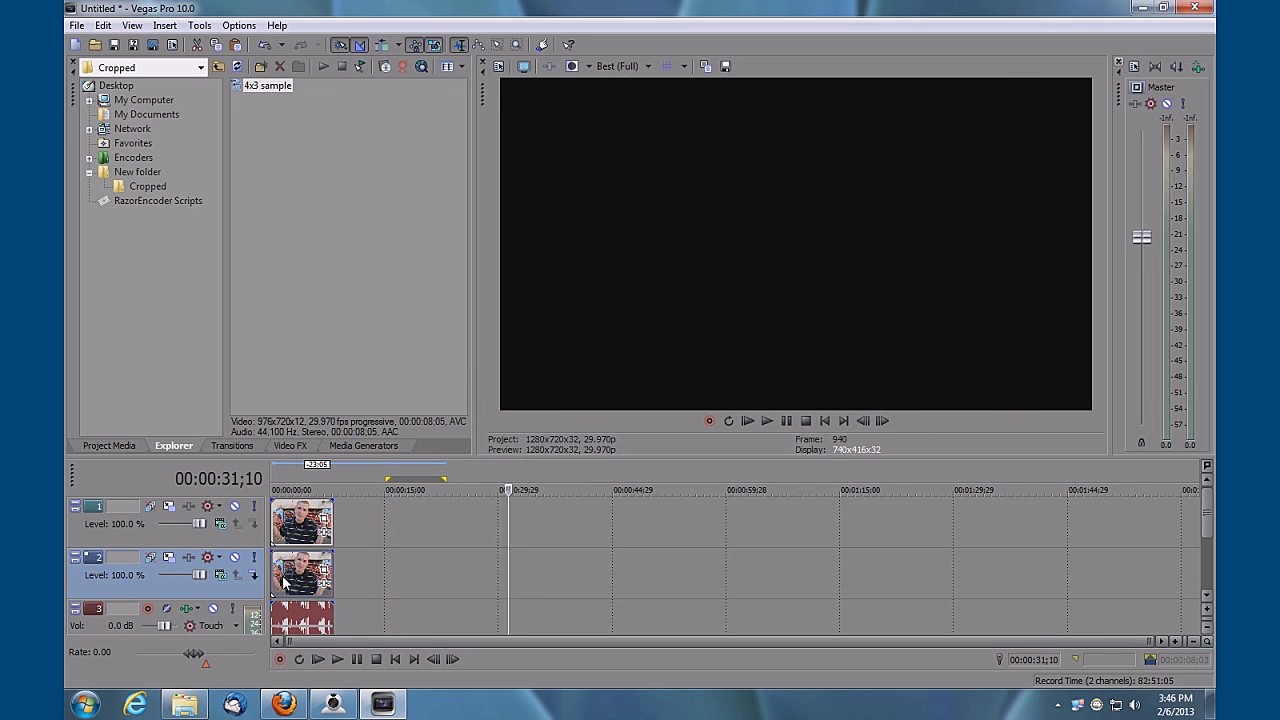
Step: Insert another video track so the clips sit on tracks 1–2 with an empty track 3
left_click(303, 485)
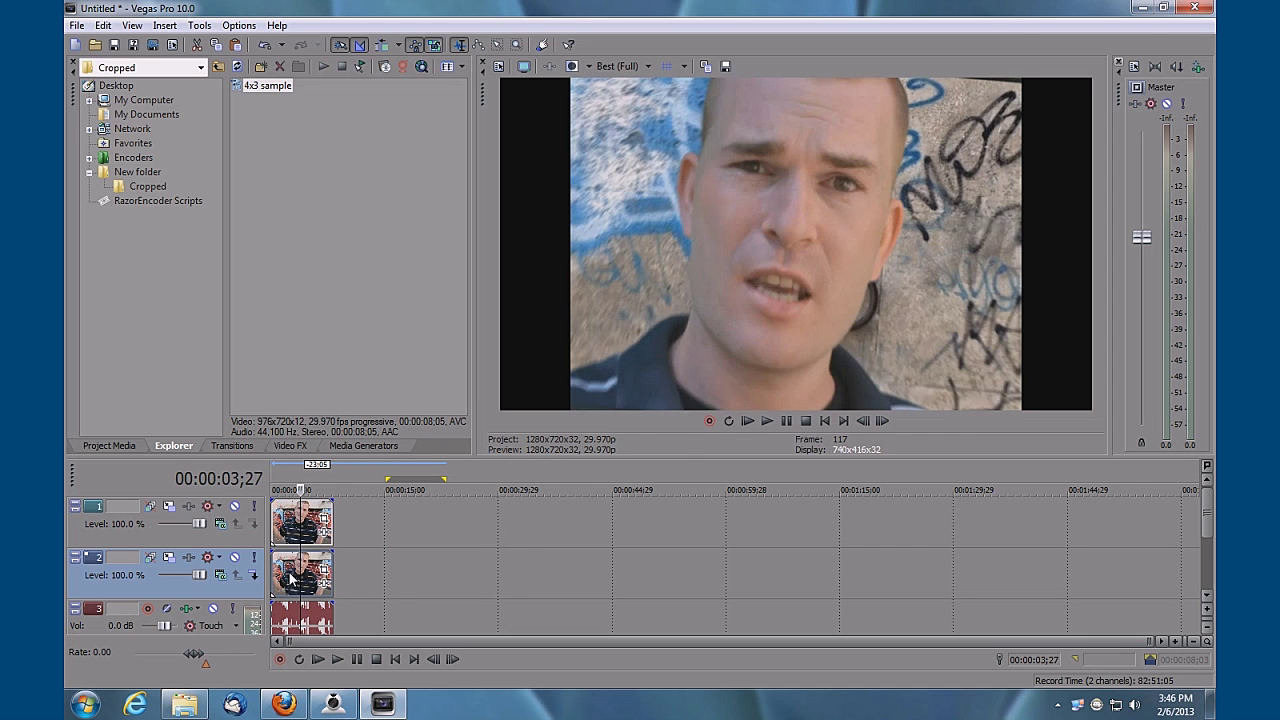
left_click(290, 578)
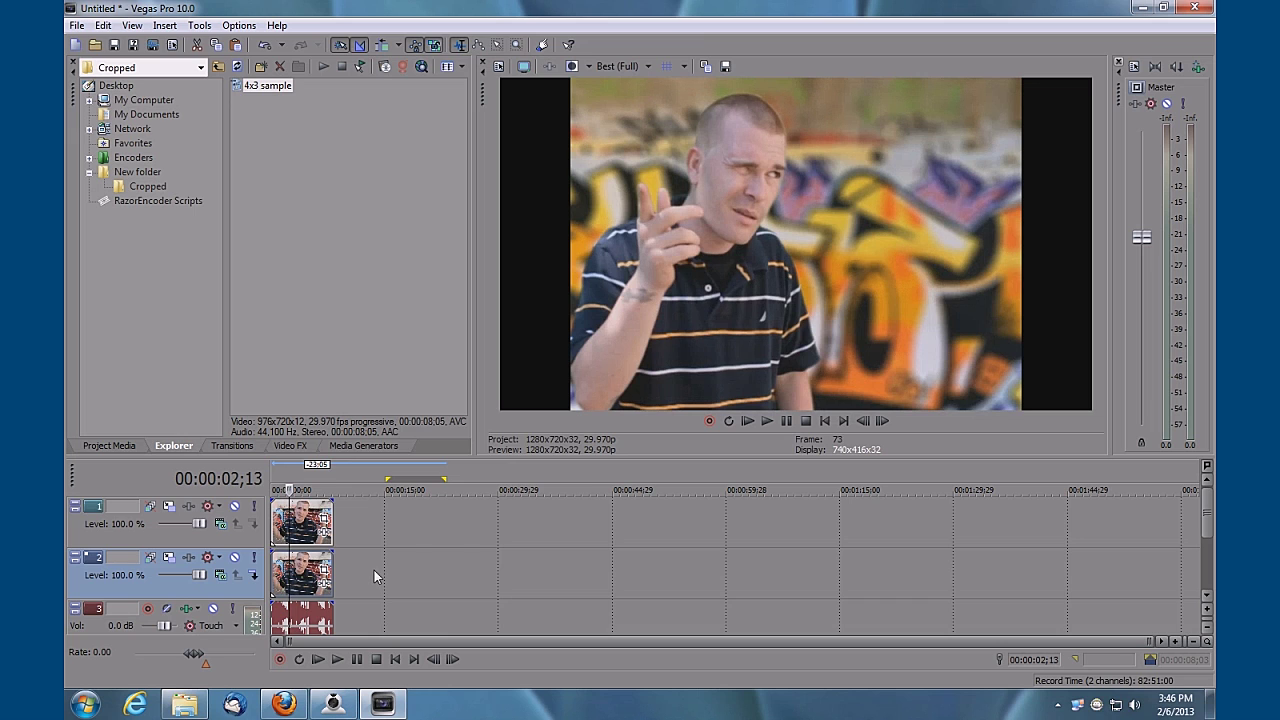
right_click(374, 570)
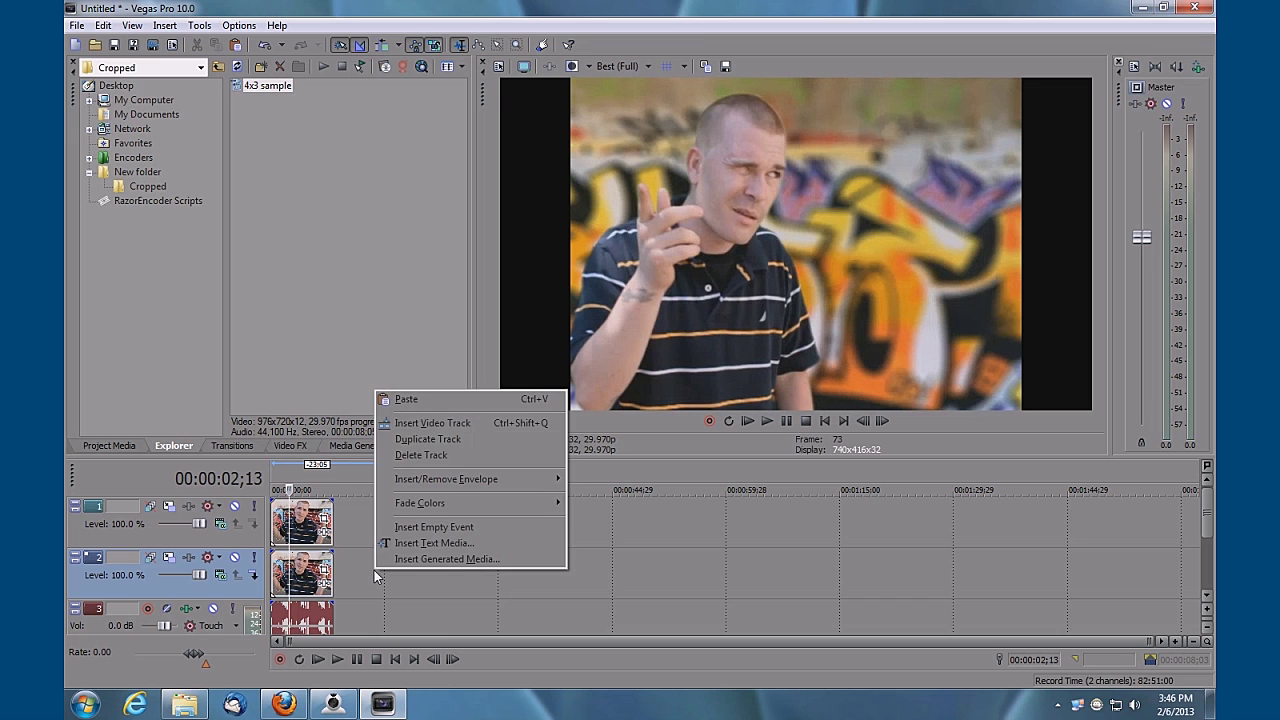
left_click(455, 424)
left_click_drag(310, 618, 316, 576)
left_click(1203, 520)
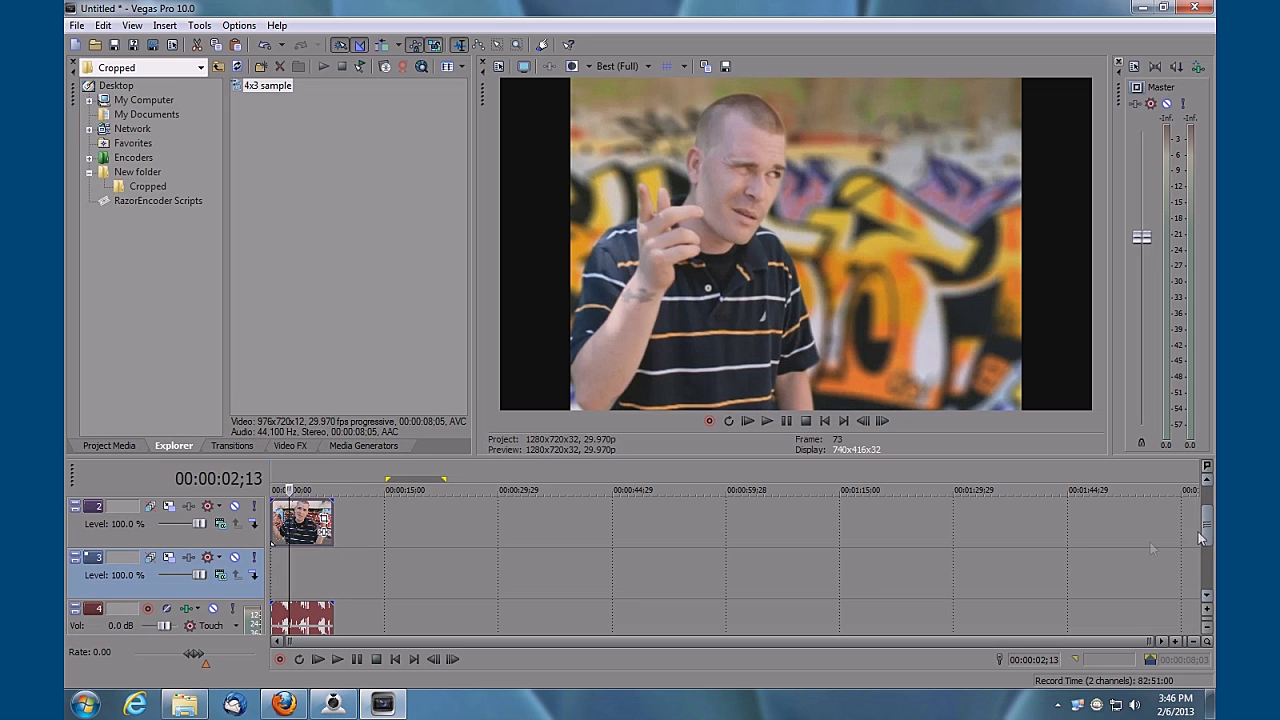
left_click(430, 572)
right_click(353, 578)
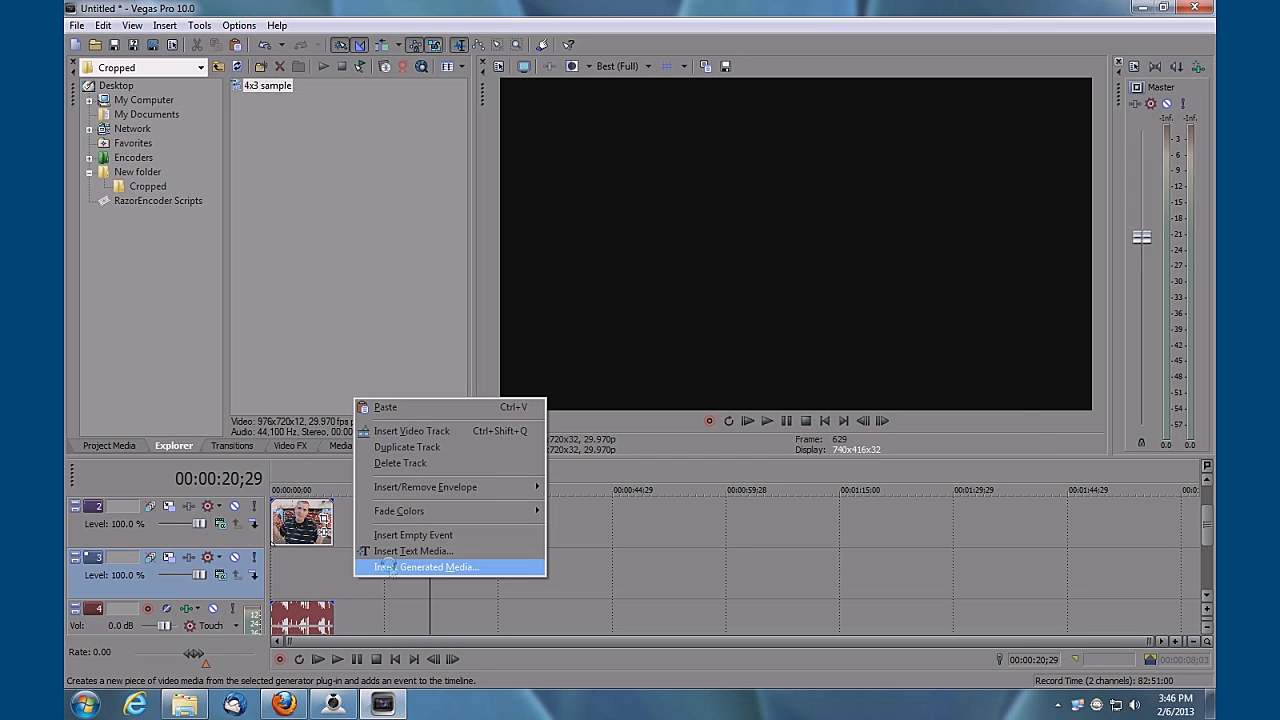
Step: Add a White Sony Solid Color generated event at the start of video track 3
left_click(389, 566)
left_click(432, 309)
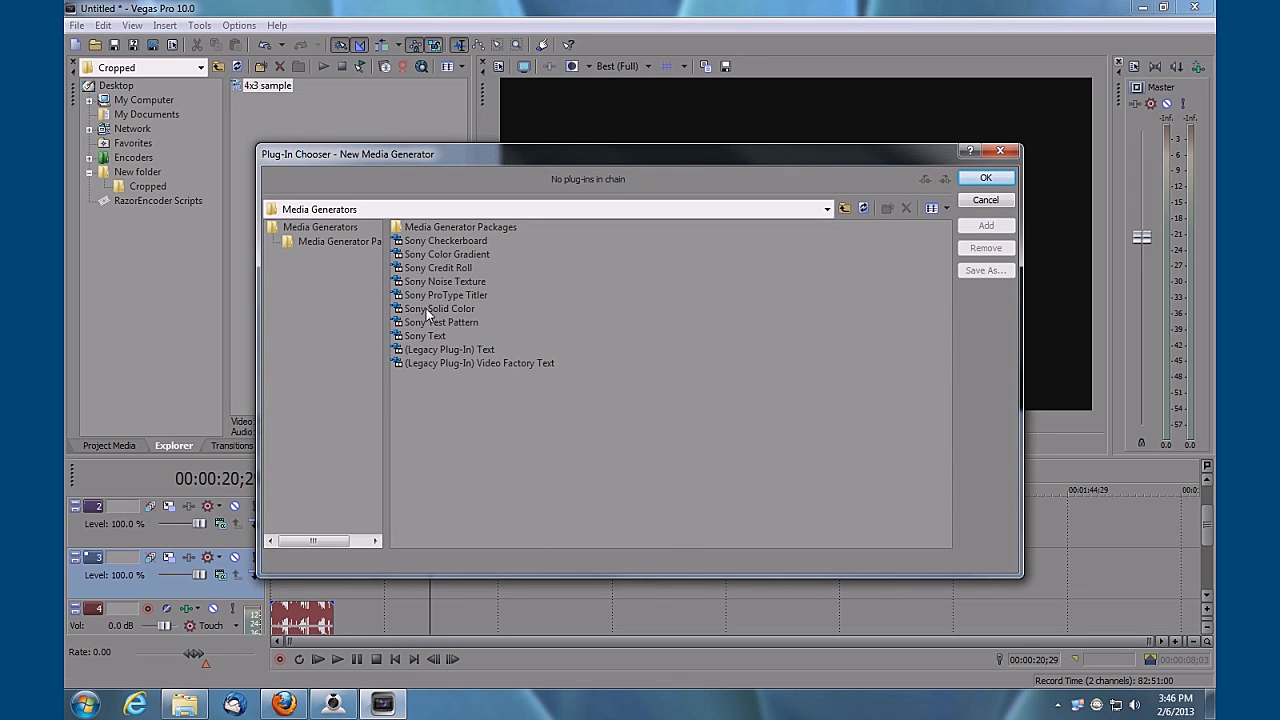
left_click(986, 179)
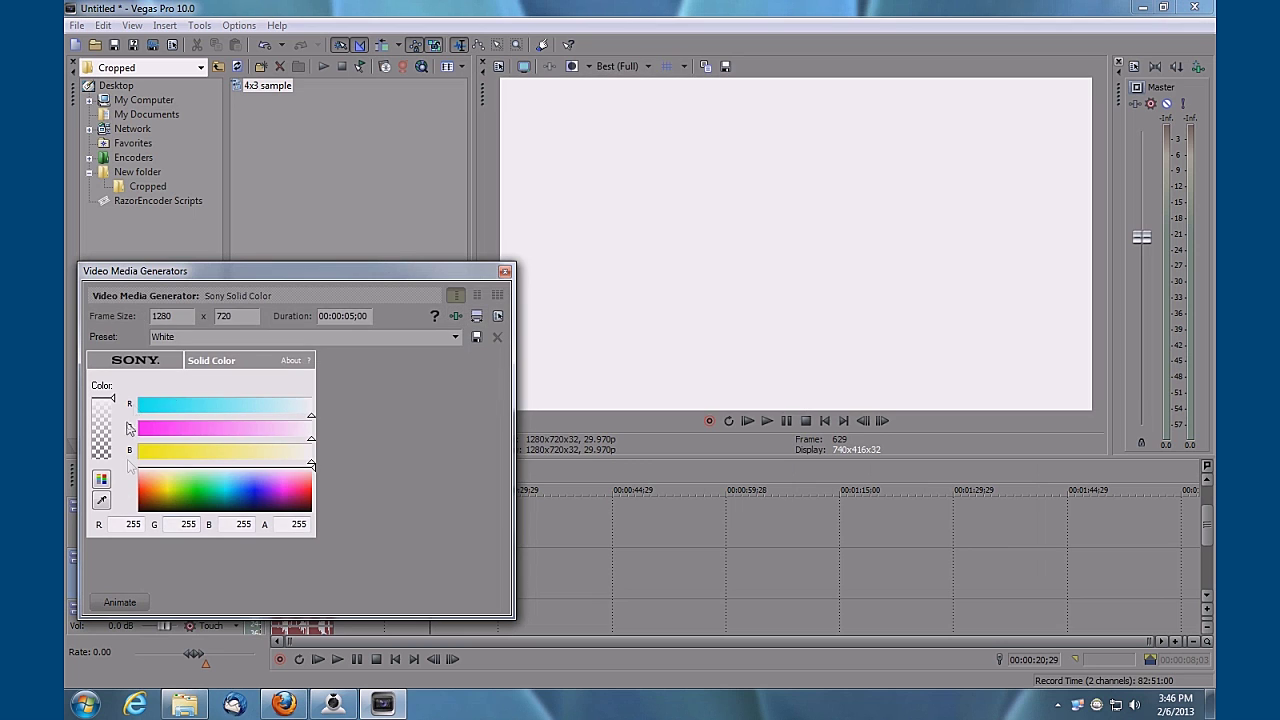
left_click(506, 273)
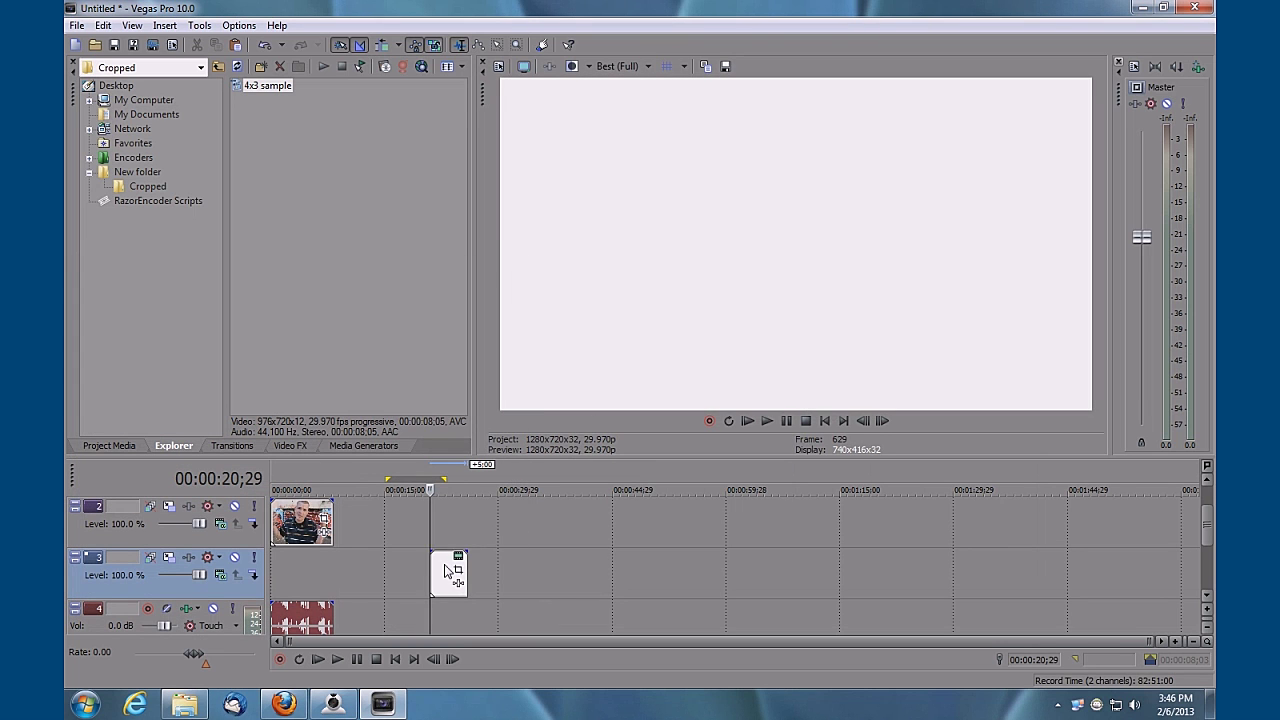
left_click_drag(451, 572, 413, 567)
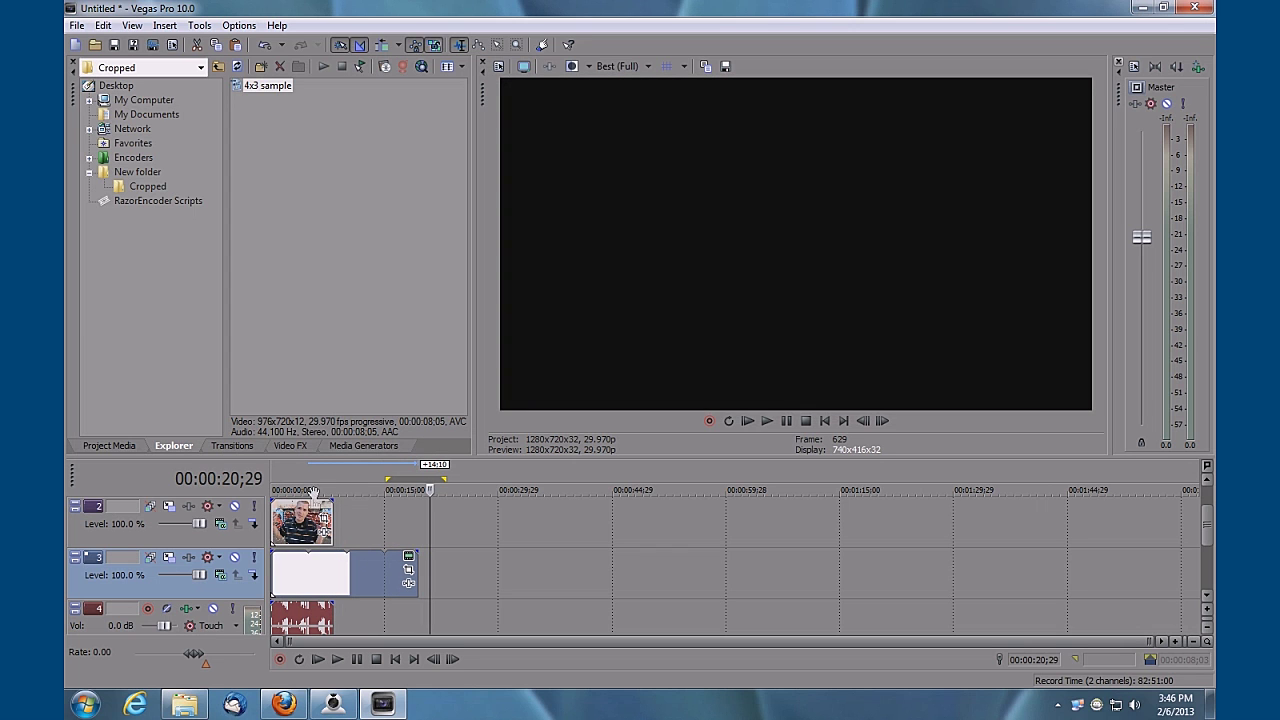
left_click(310, 578)
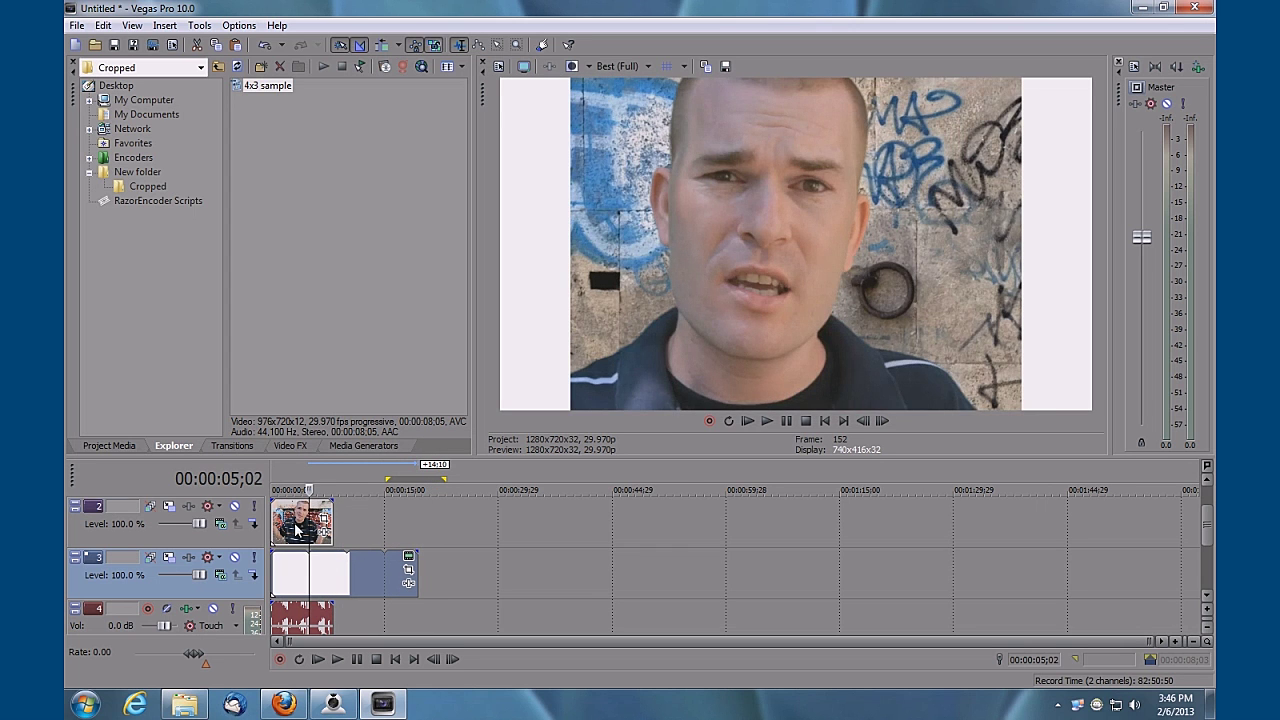
left_click(297, 530)
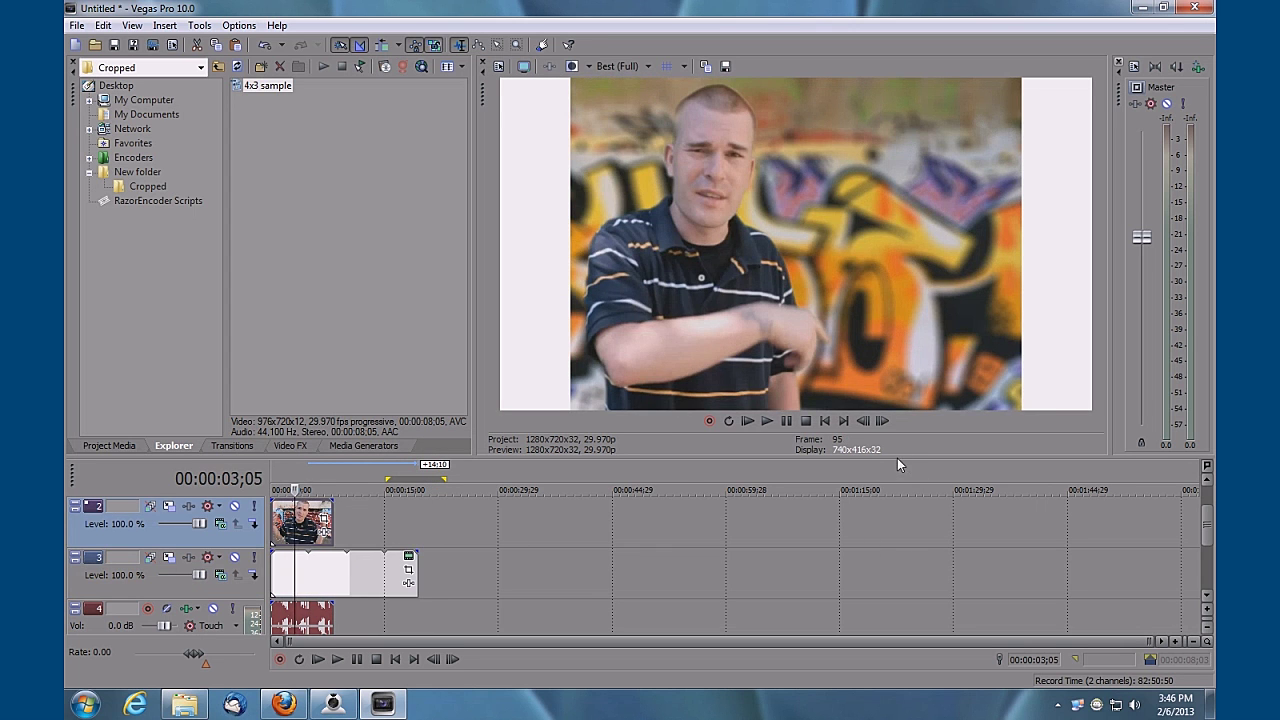
left_click_drag(897, 459, 897, 420)
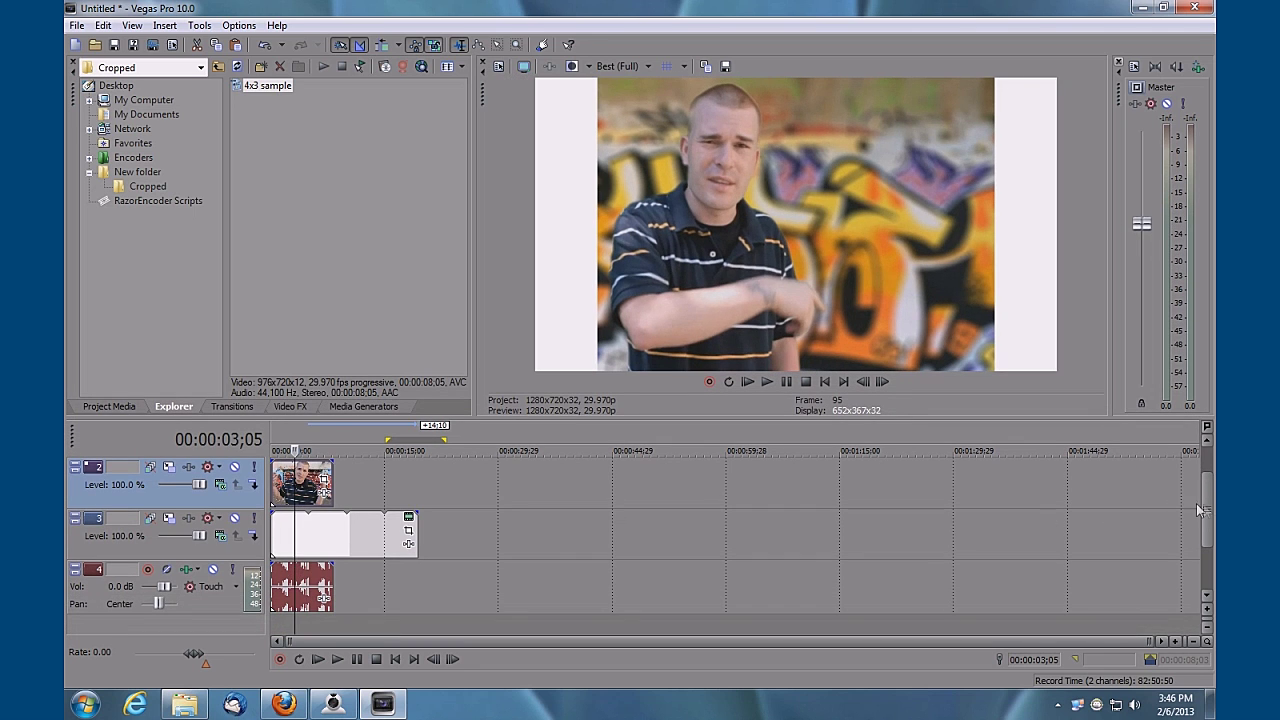
scroll(1210, 508, "up", 1)
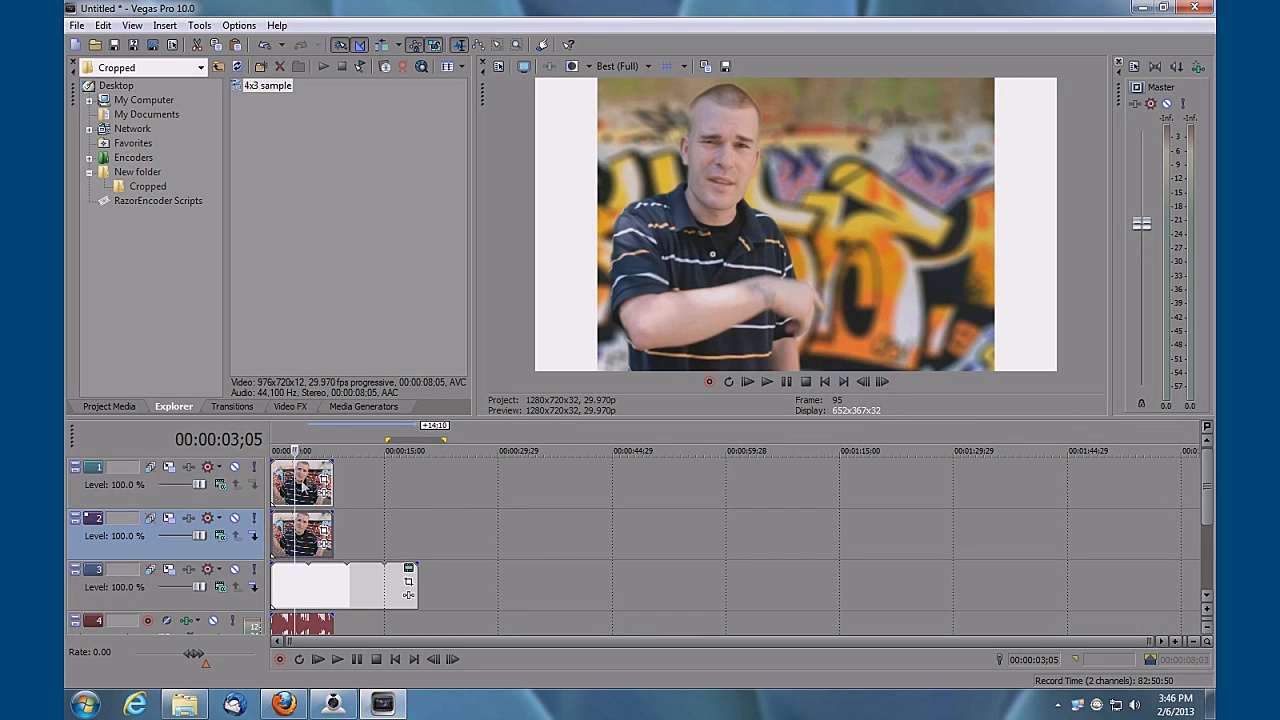
left_click(313, 478)
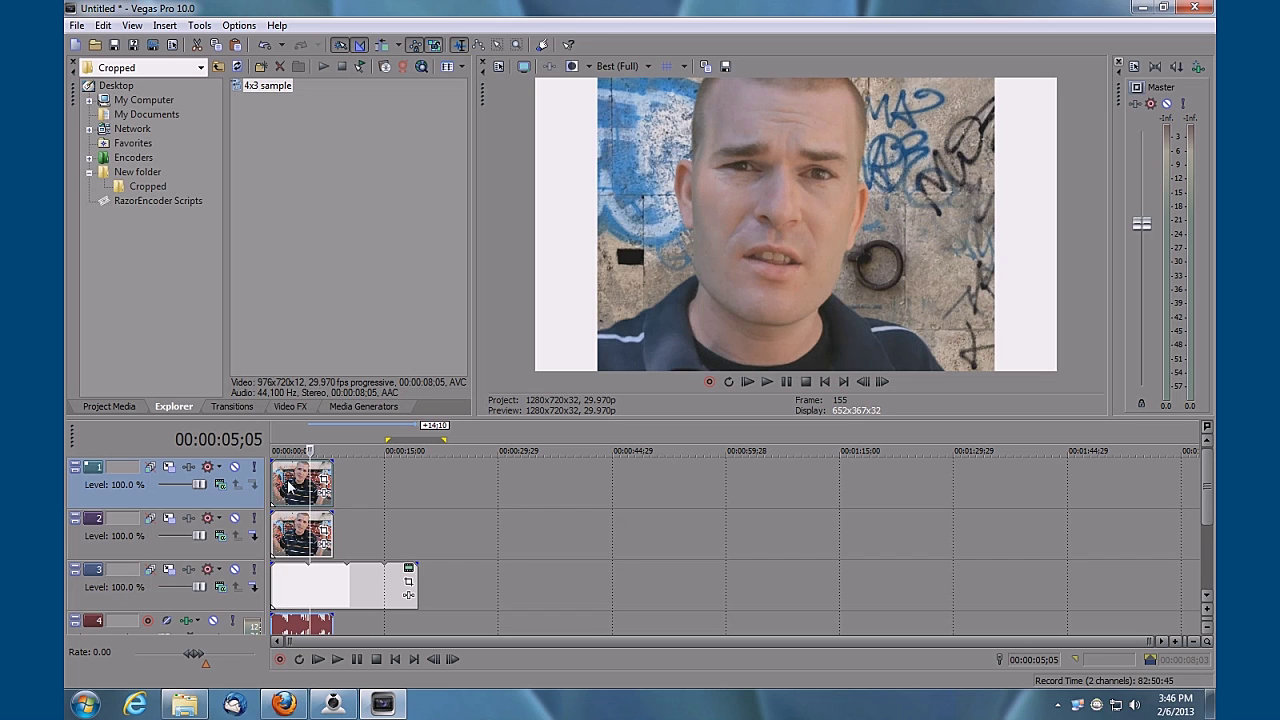
left_click(297, 538)
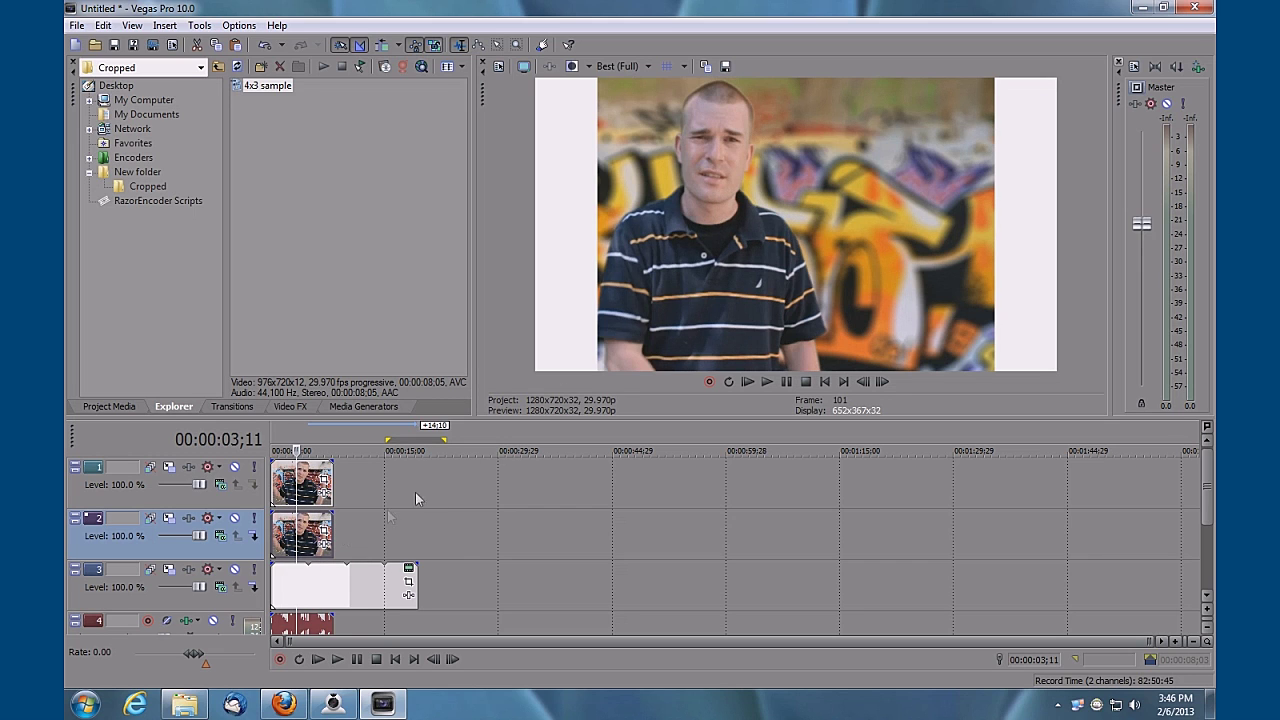
left_click(325, 536)
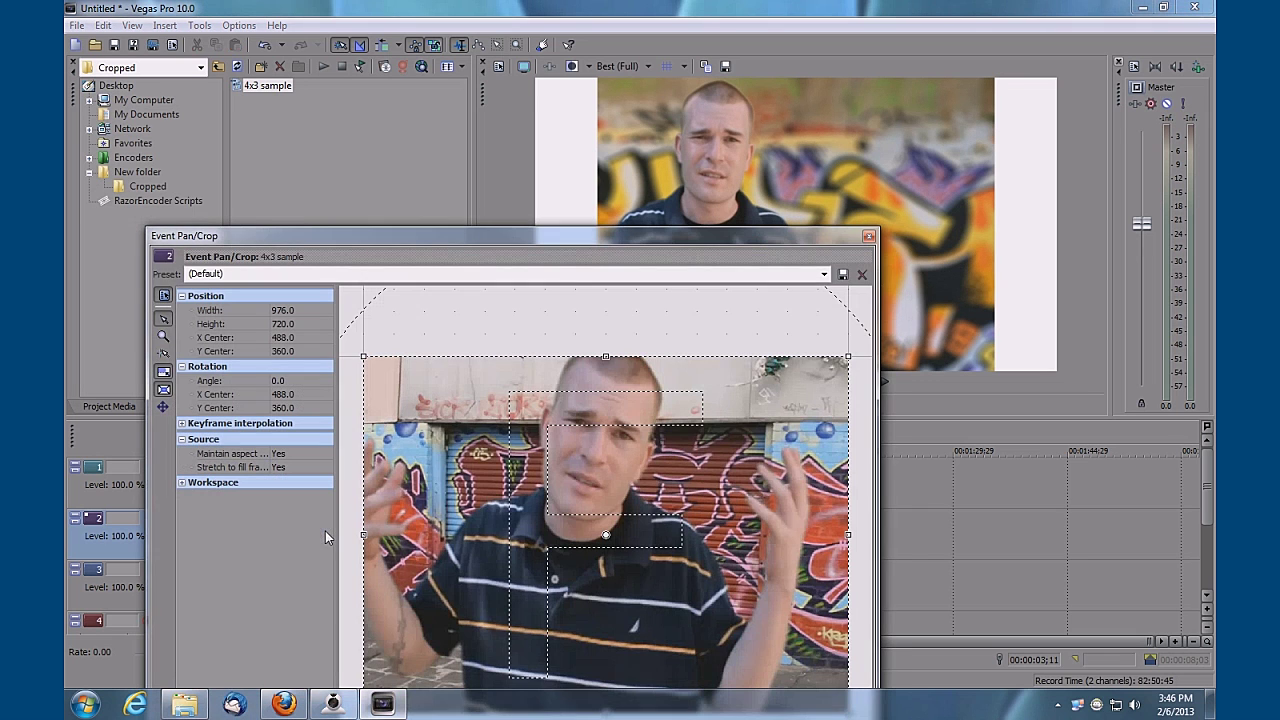
Step: Set the track-2 copy's Pan/Crop Maintain aspect ratio to No so it fills the 16:9 frame
left_click(294, 455)
left_click(284, 476)
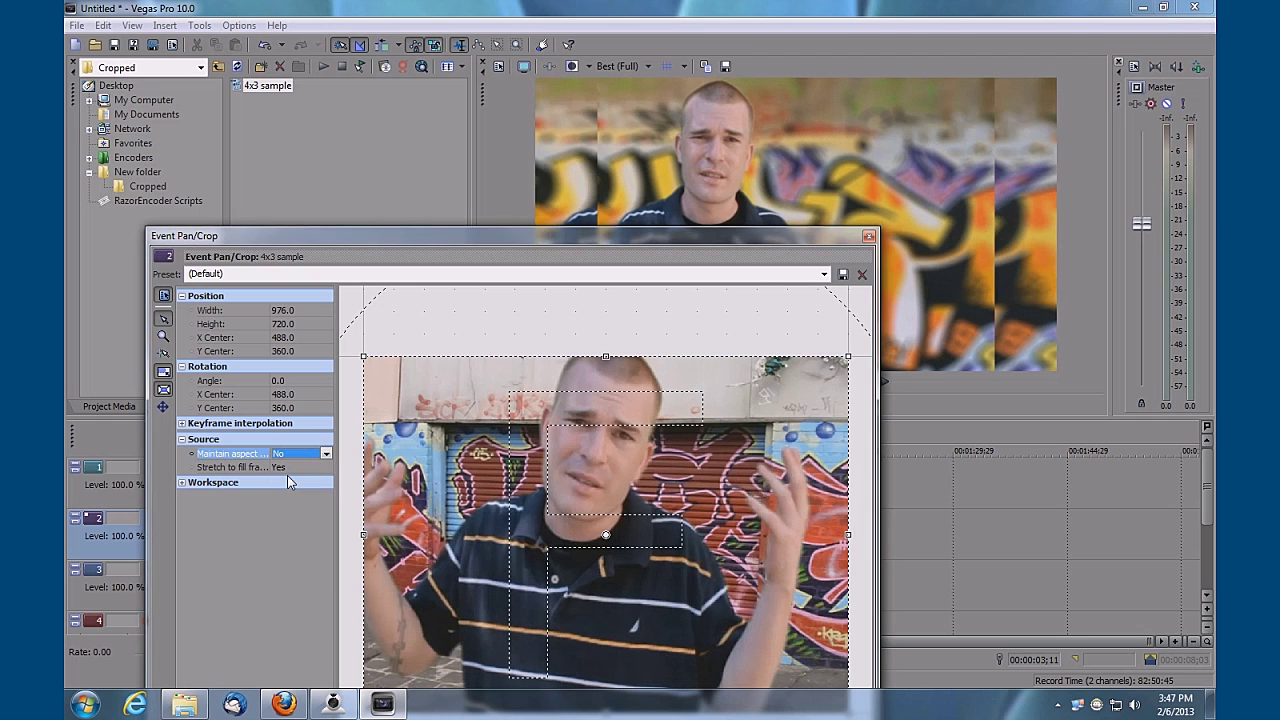
left_click(868, 238)
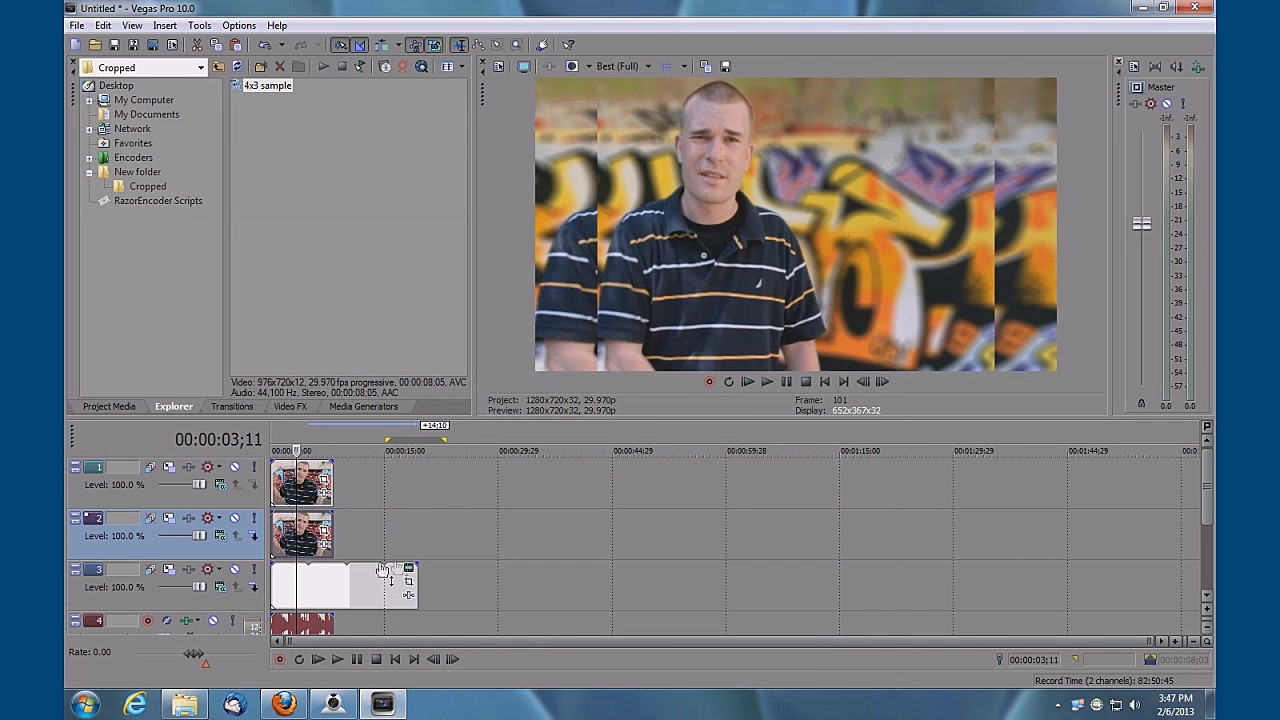
left_click(307, 533)
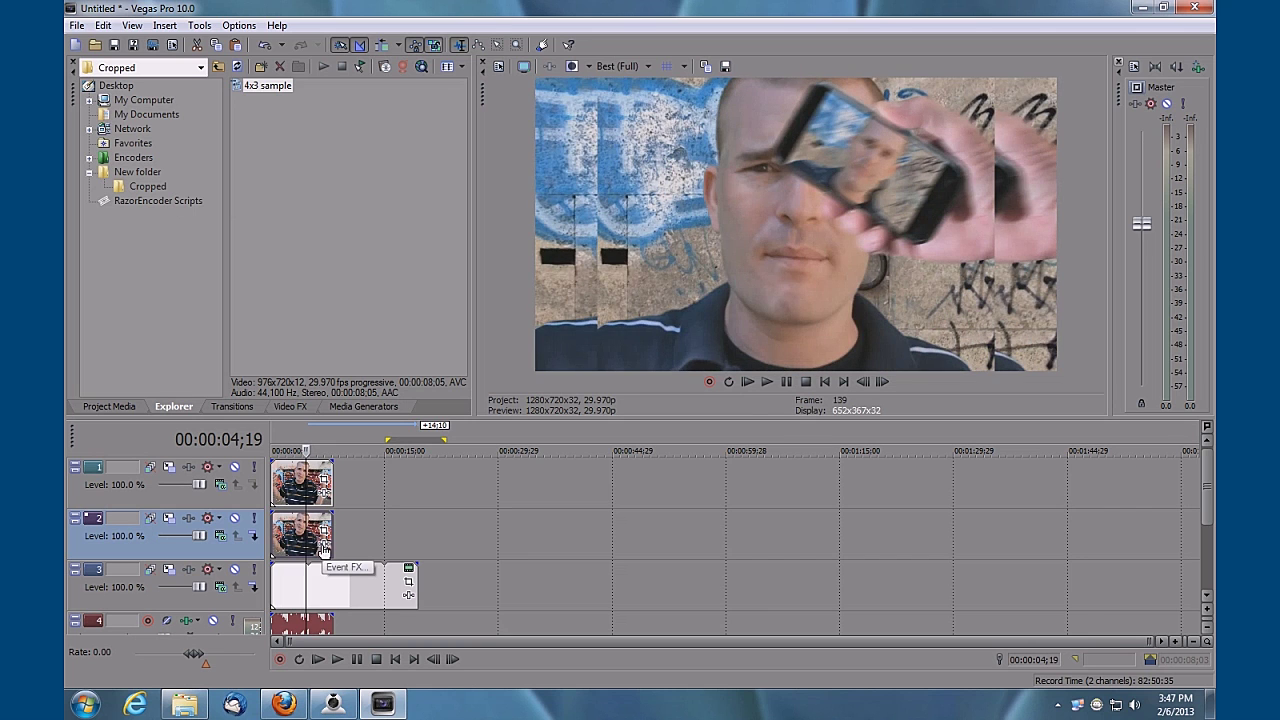
Step: Apply Sony Gaussian Blur (Medium Blur) to the track-2 copy and drop its opacity to about 50%
left_click(322, 545)
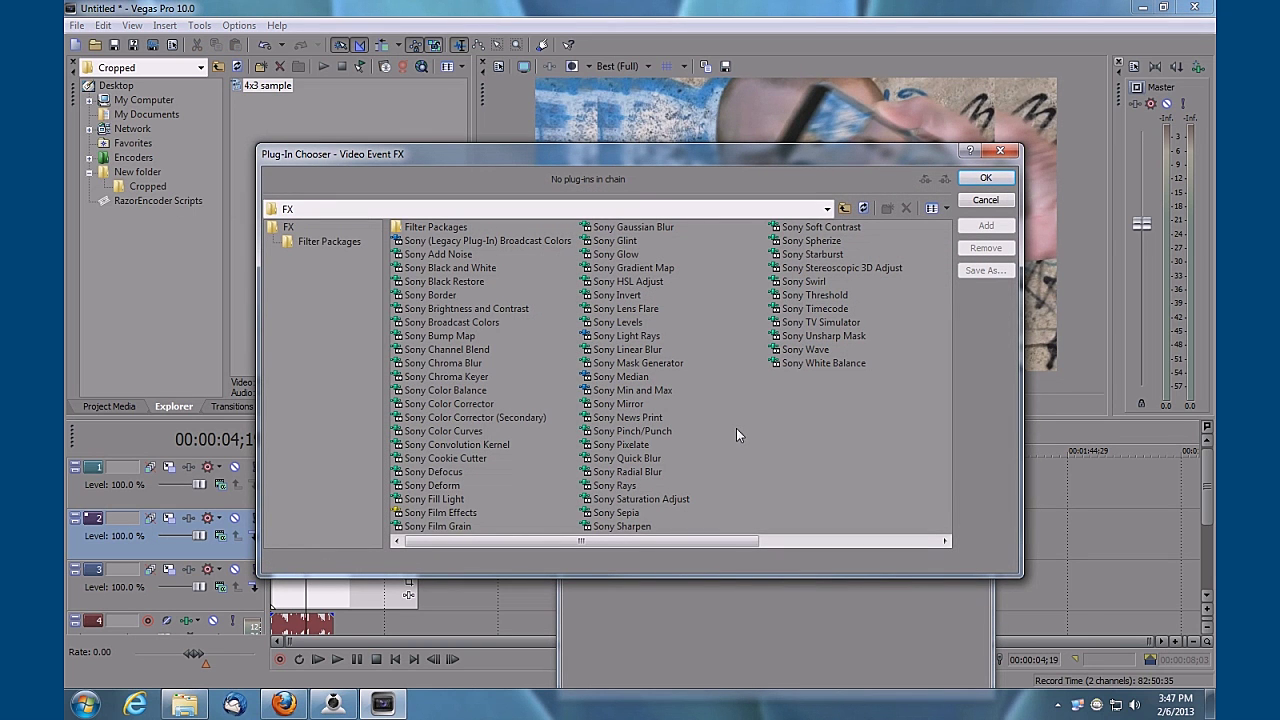
left_click(627, 226)
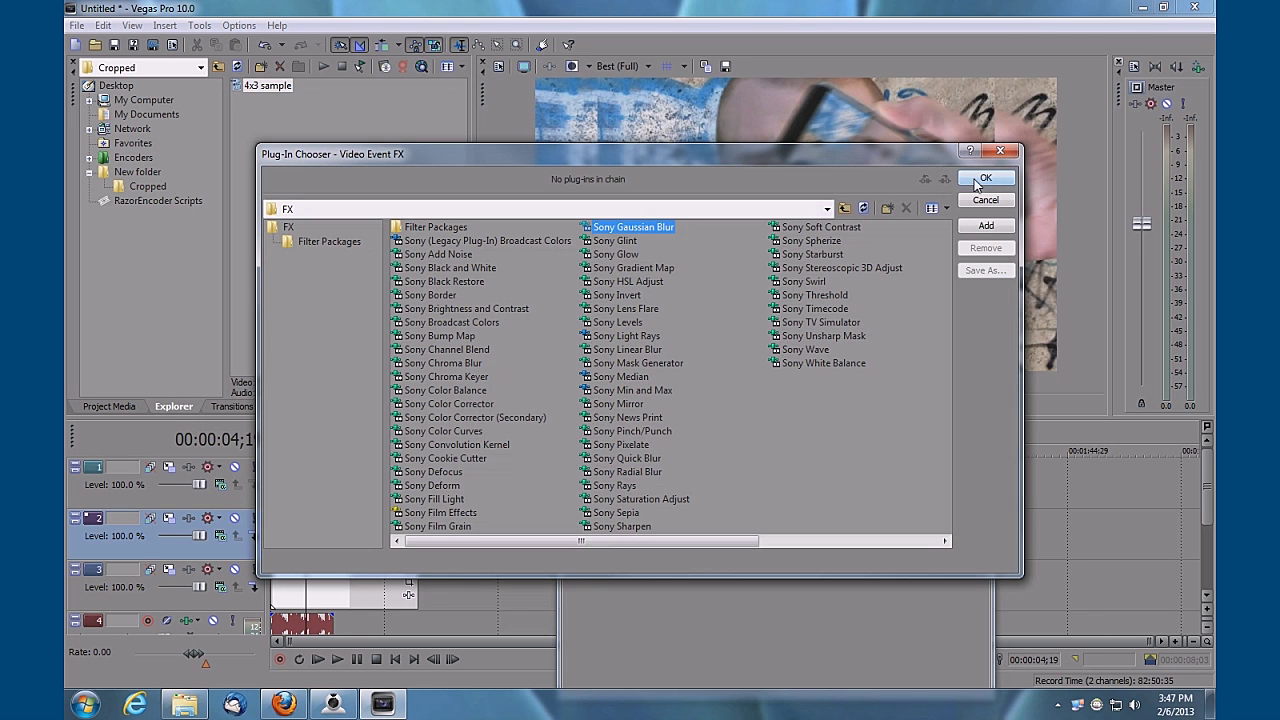
left_click(985, 227)
left_click(985, 177)
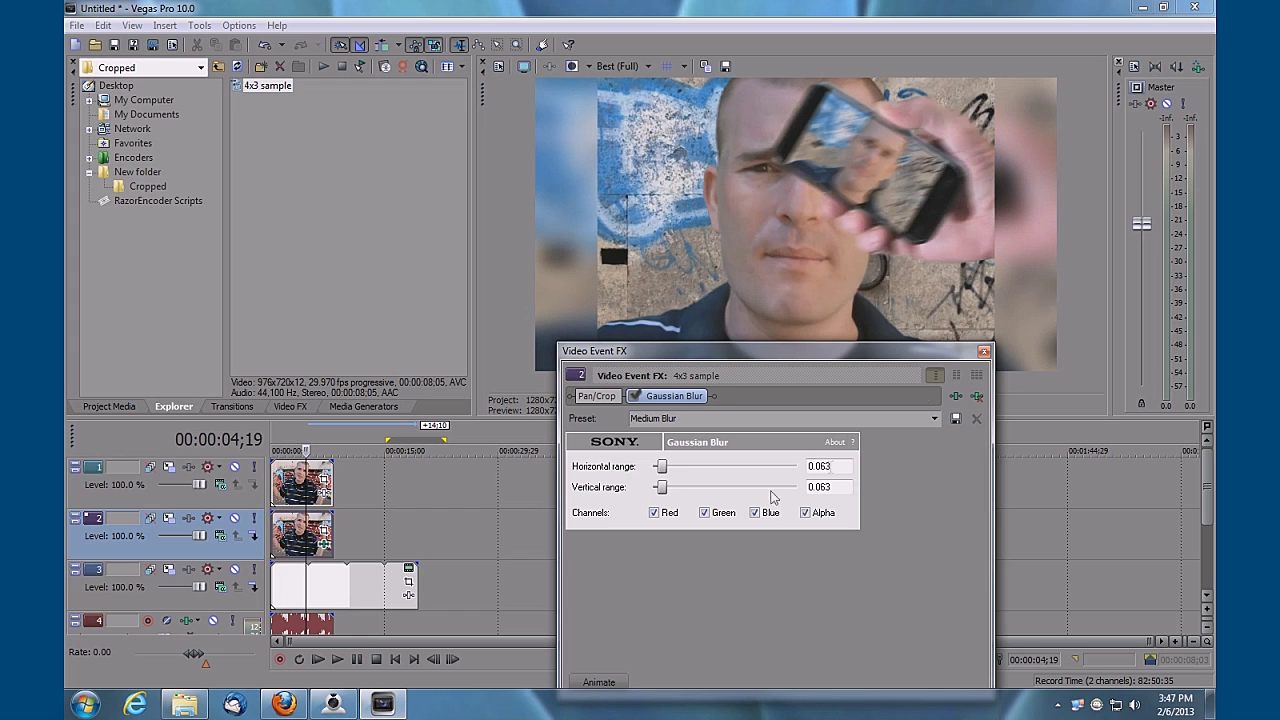
left_click(985, 355)
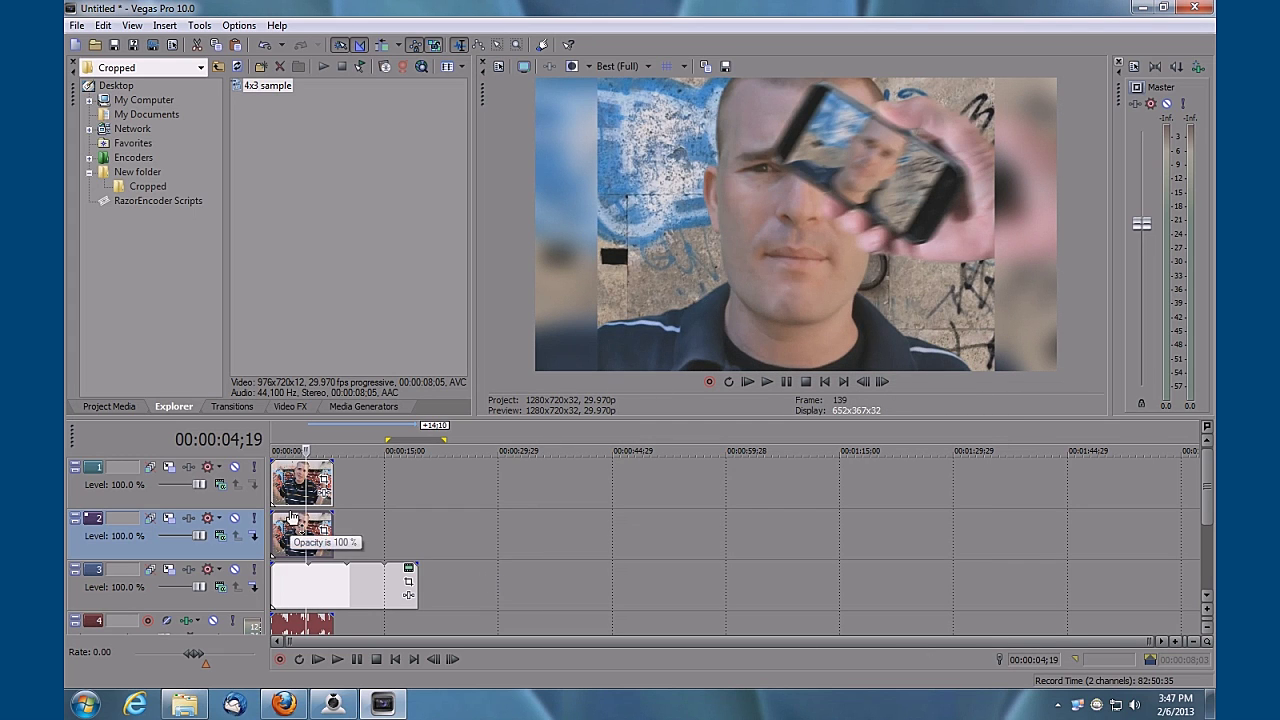
left_click_drag(291, 517, 290, 540)
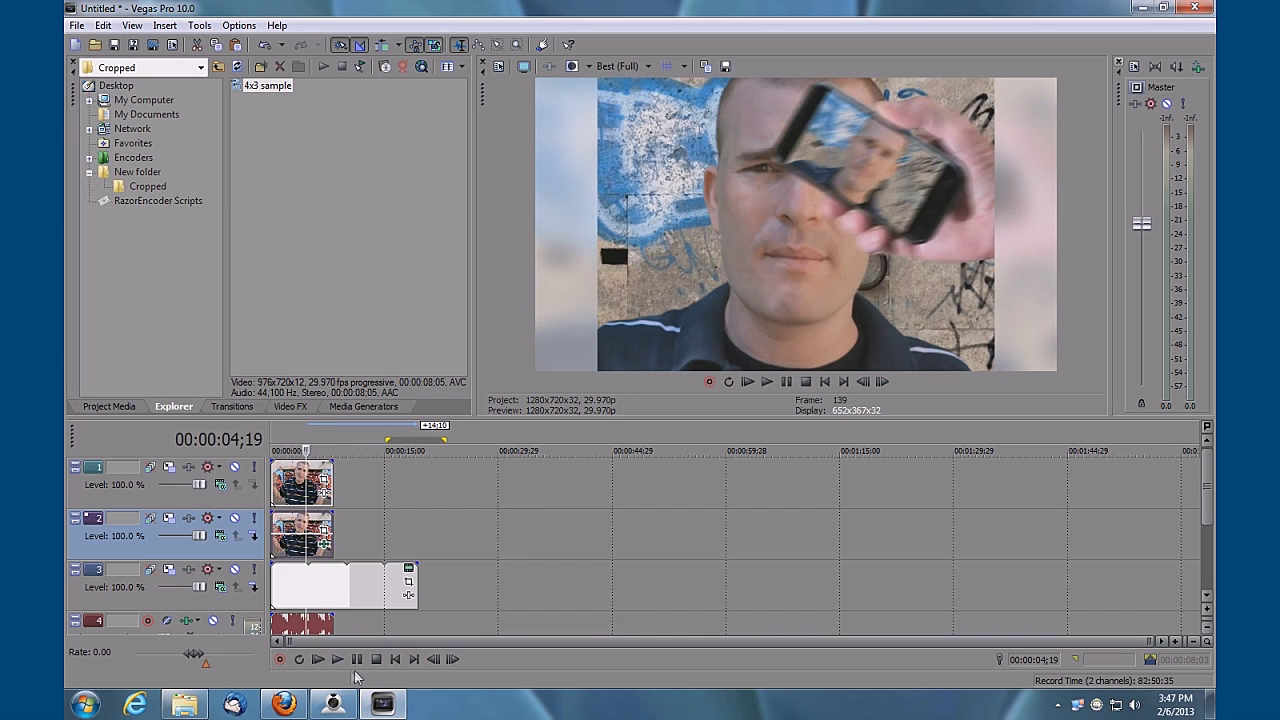
Step: Play the composite from the start with the Master fader lowered, then pause and select track 1
left_click(319, 660)
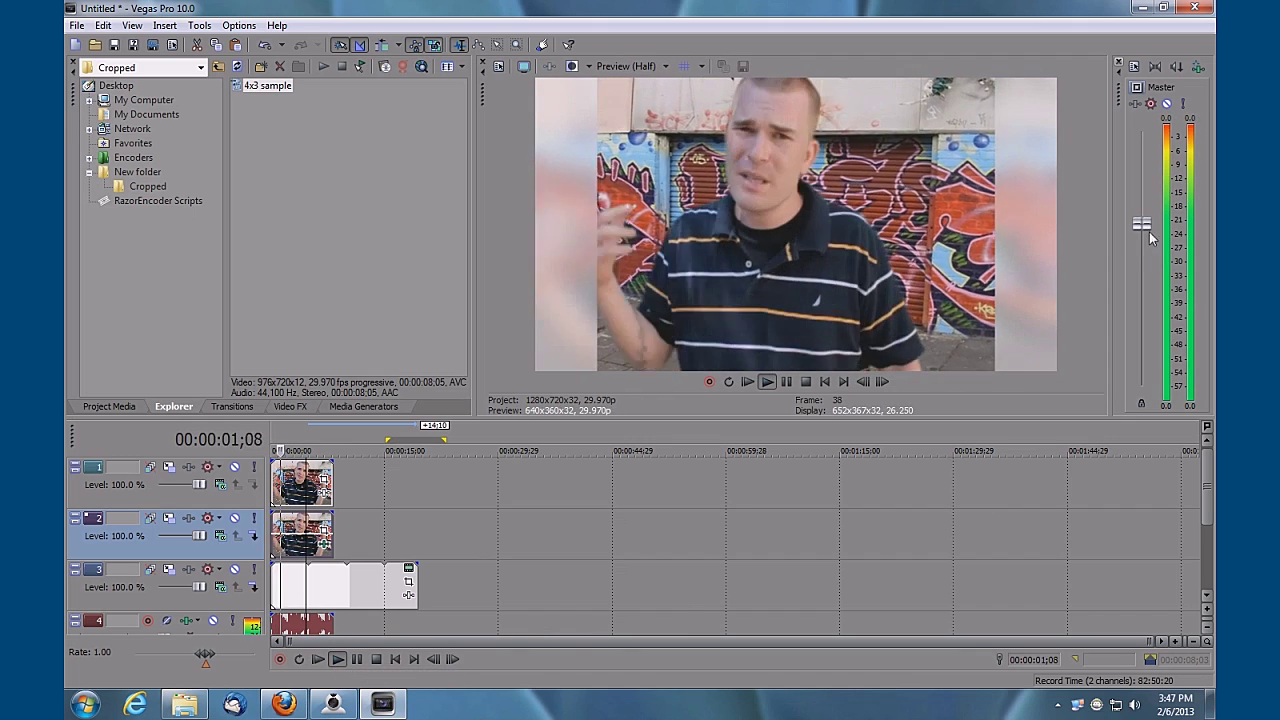
left_click_drag(1142, 223, 1134, 329)
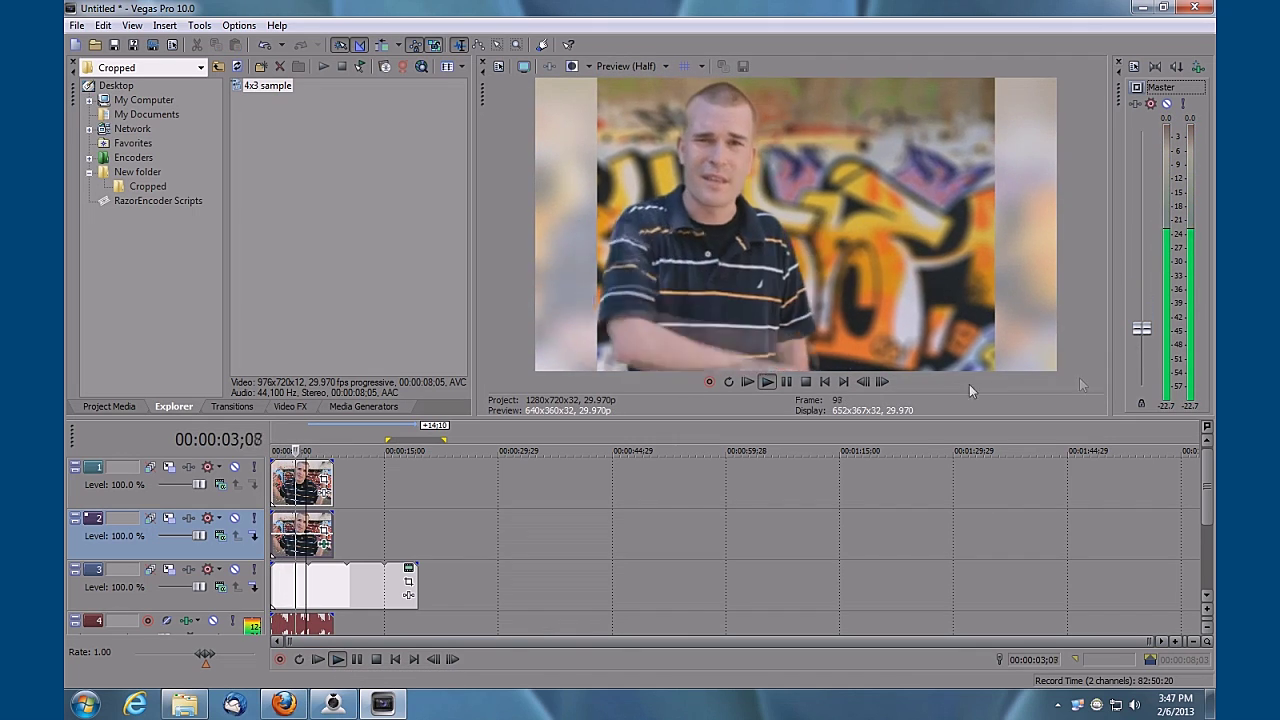
left_click(357, 660)
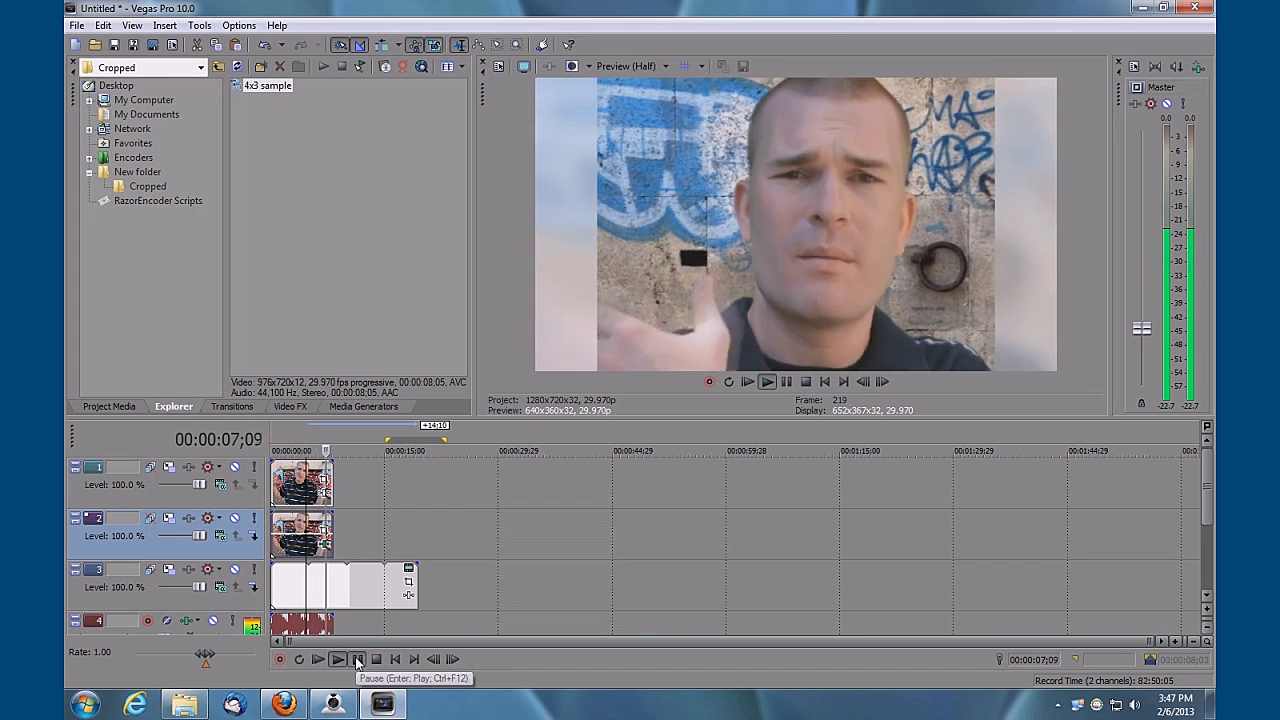
left_click(243, 496)
left_click(289, 450)
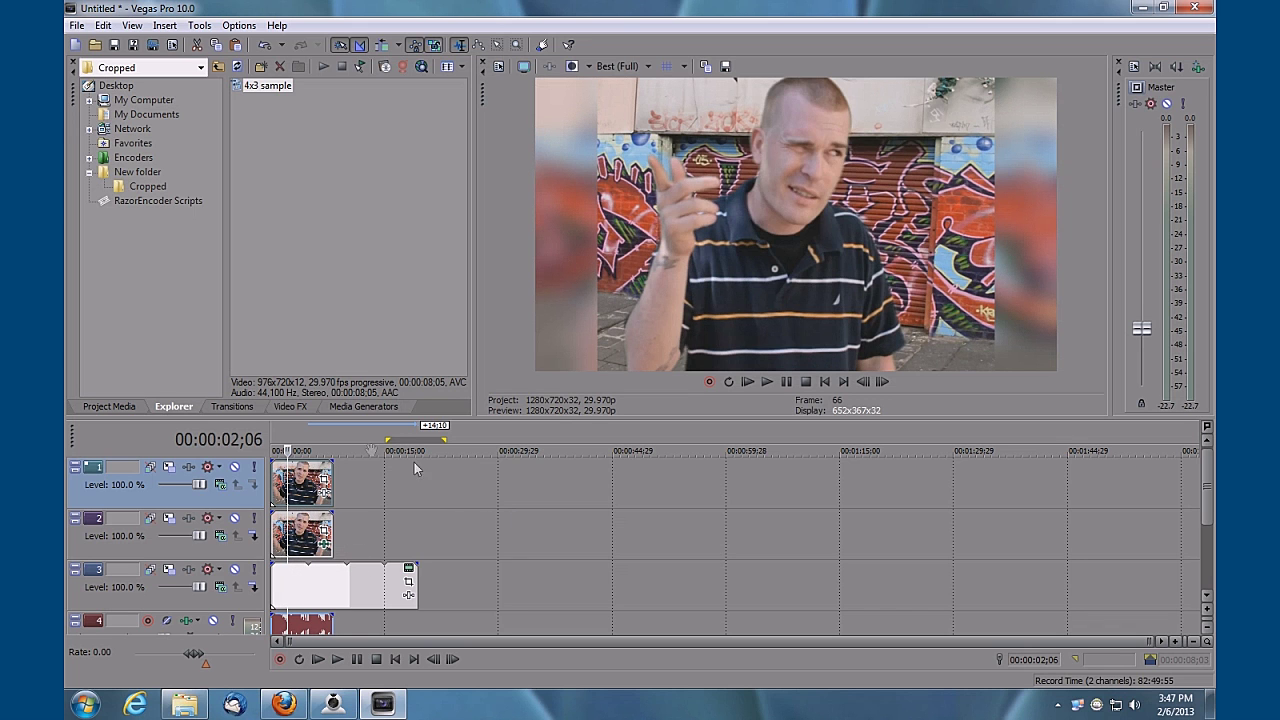
Step: Return to the project start, drop the blurred background copy to 50% opacity, and preview at 00:00:04;10
left_click_drag(273, 437, 312, 439)
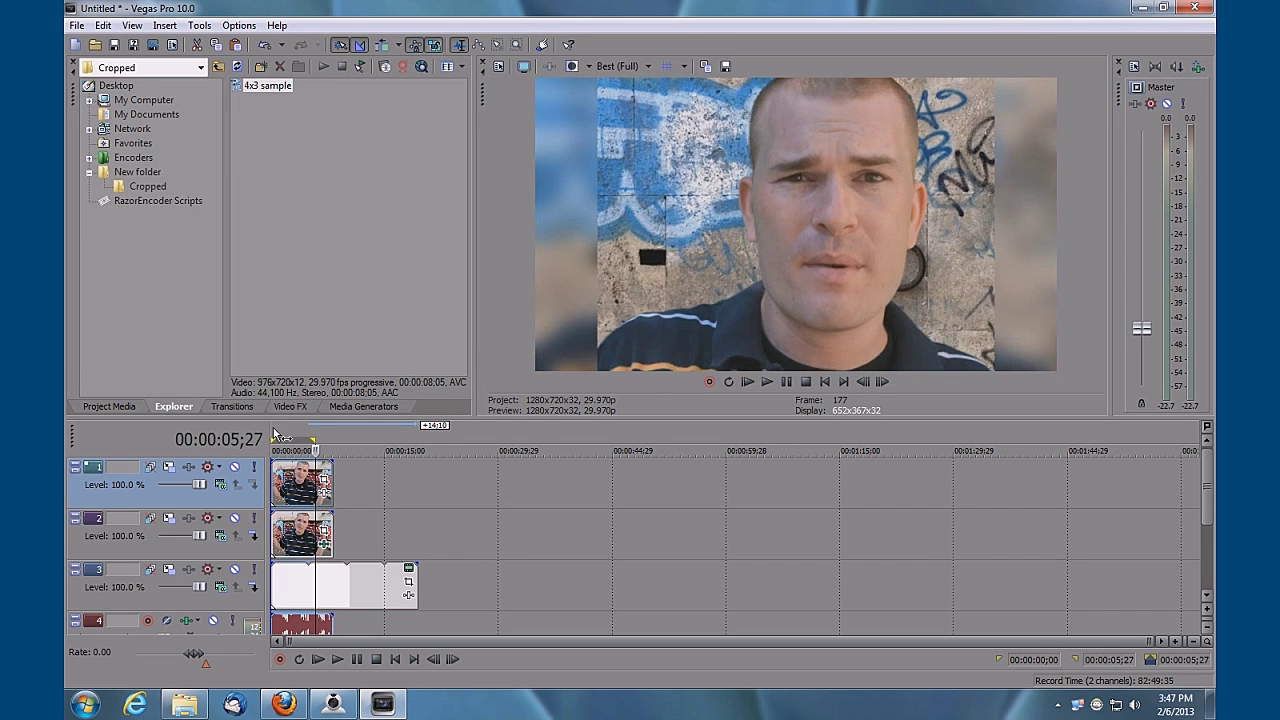
left_click_drag(278, 436, 255, 438)
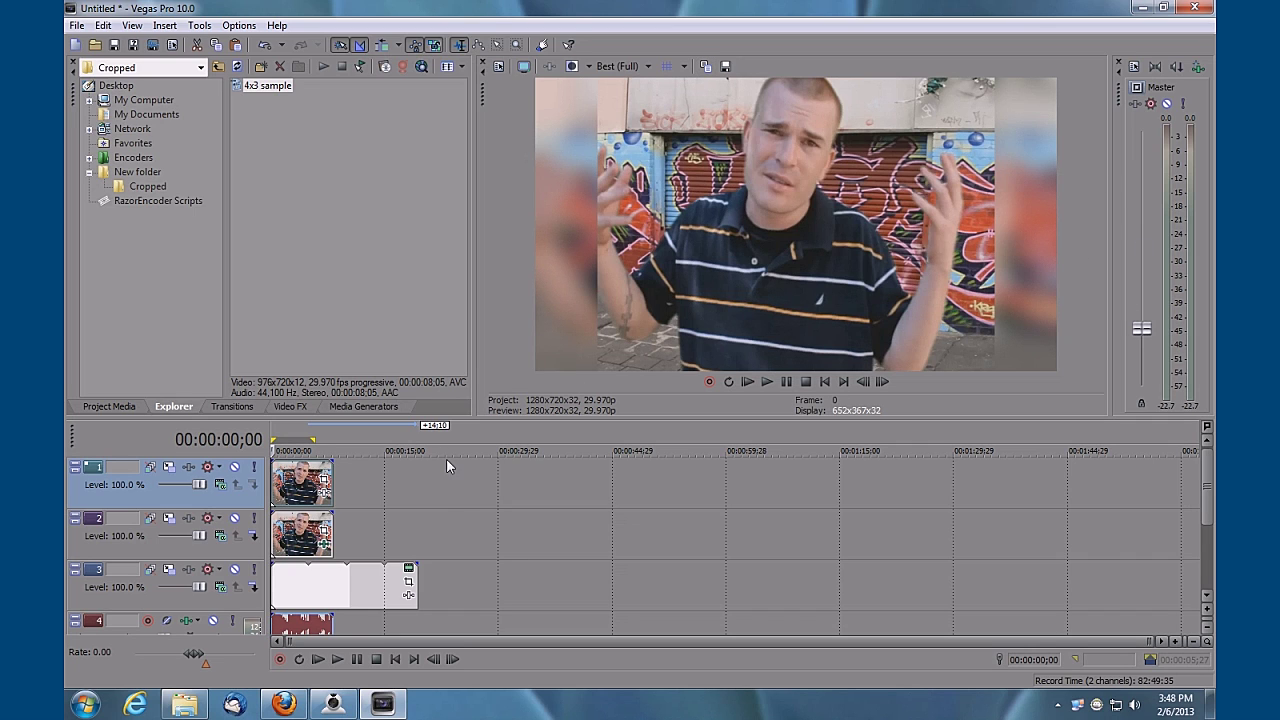
left_click_drag(305, 517, 305, 541)
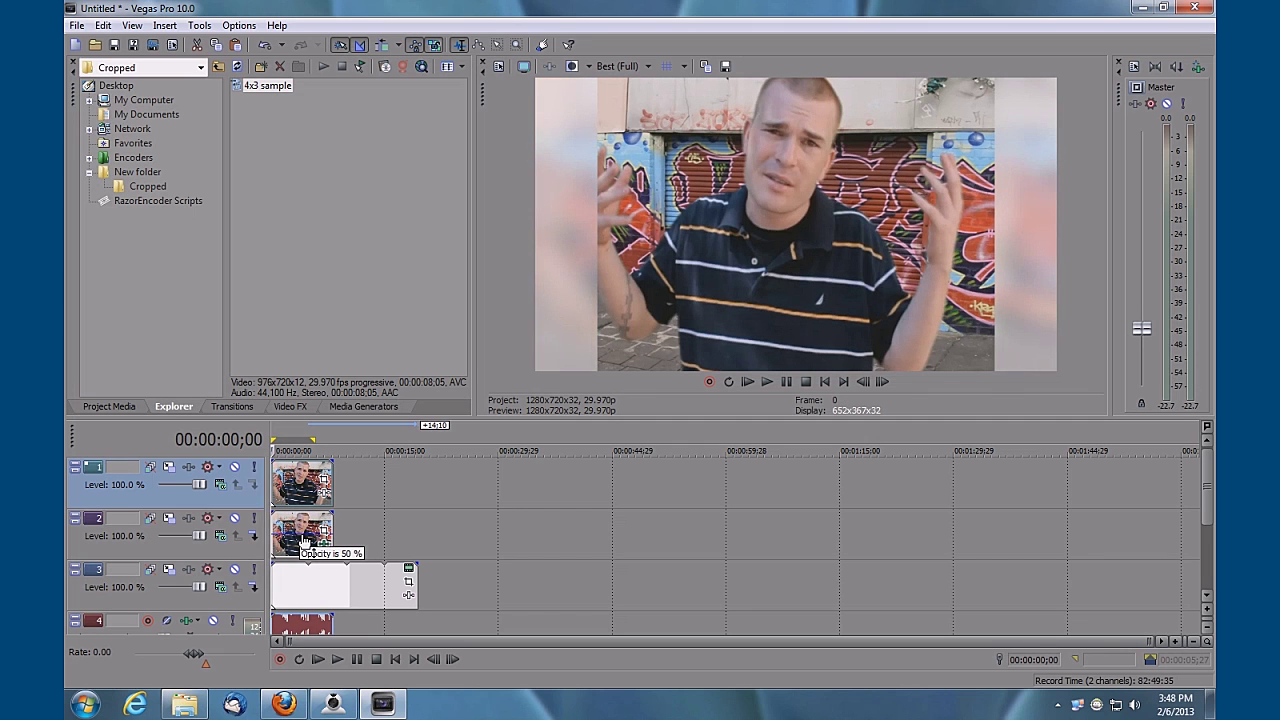
left_click(306, 594)
left_click(306, 594)
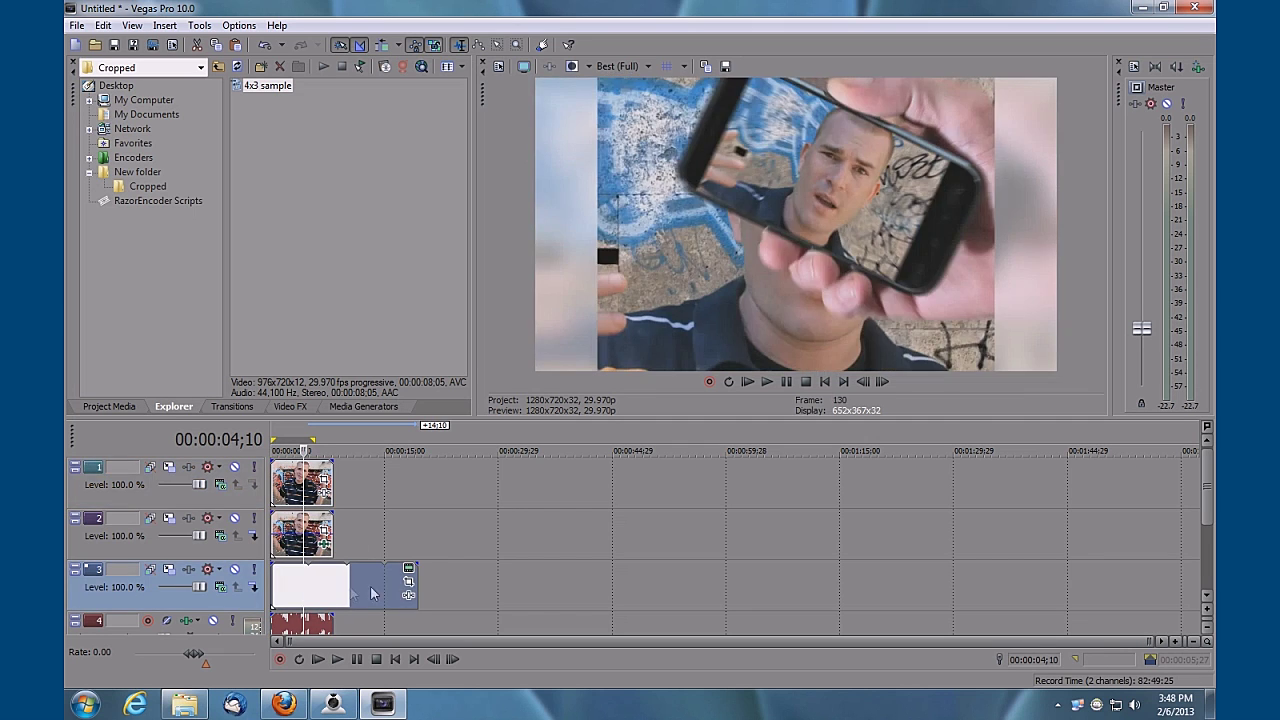
Step: Raise the background copy back to 100% opacity and check frames between 00:00:01;08 and 00:00:02;19
left_click_drag(287, 540, 288, 512)
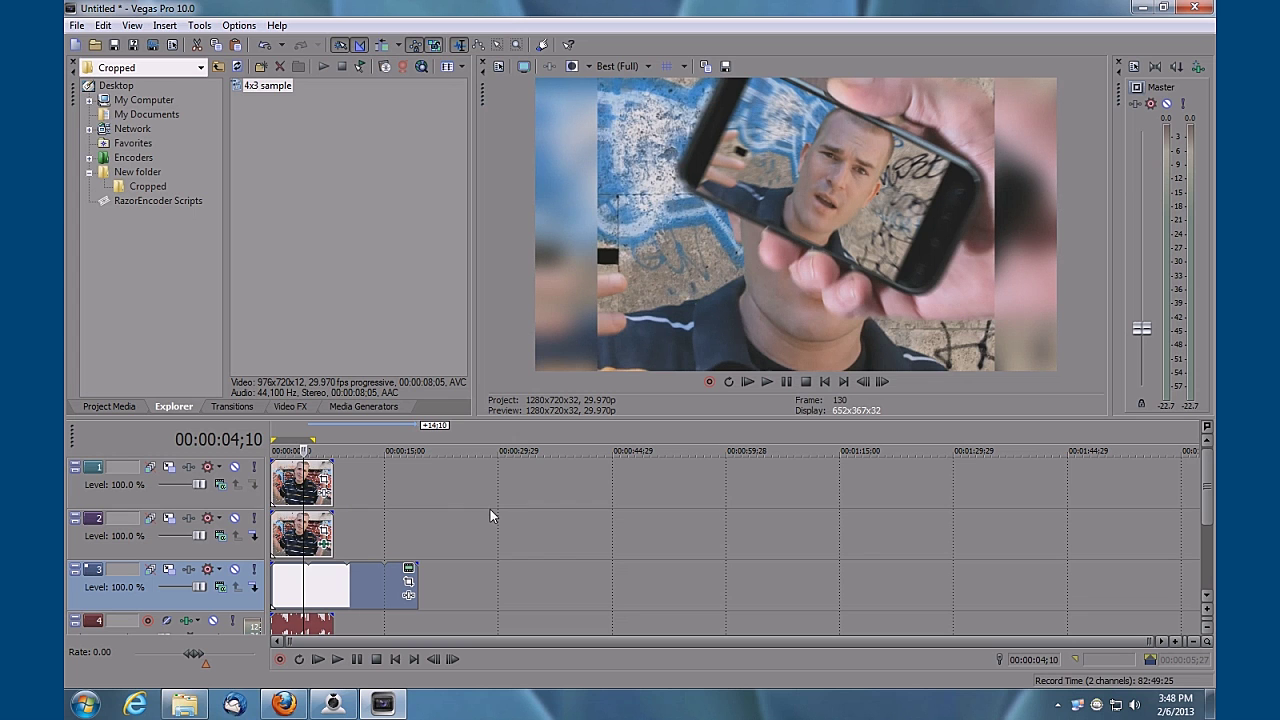
left_click(291, 432)
left_click(312, 432)
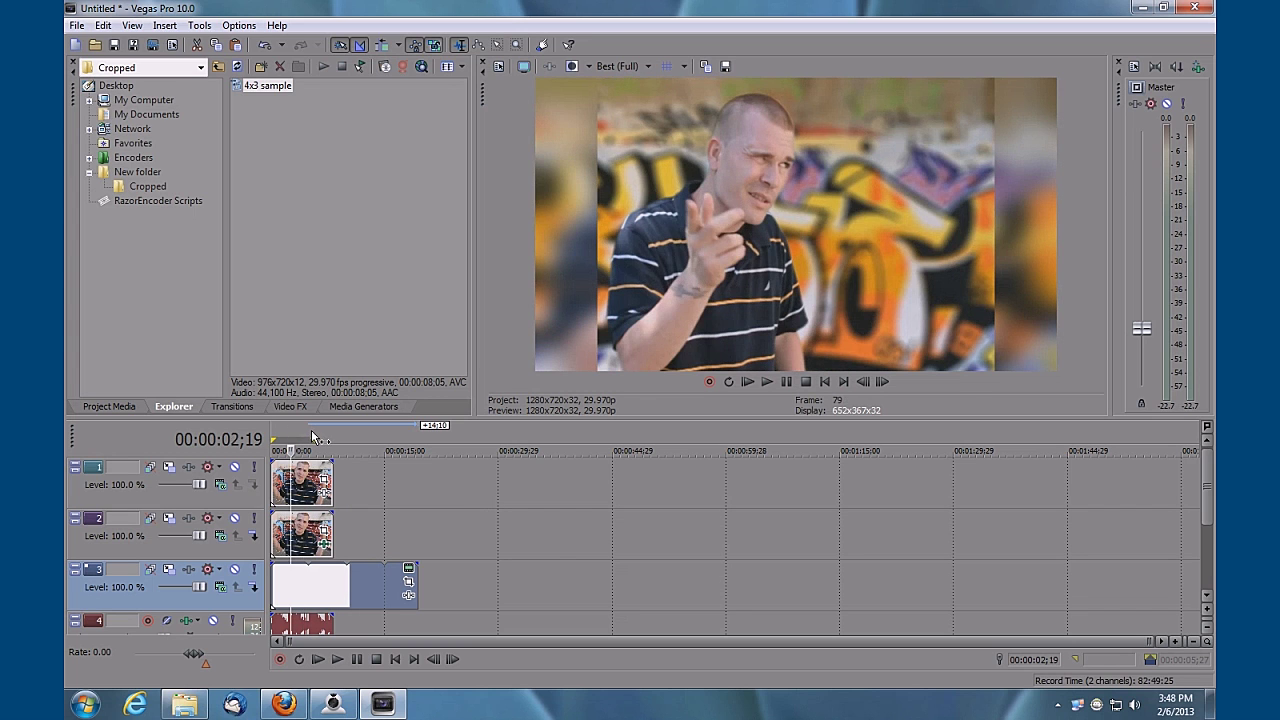
left_click(283, 433)
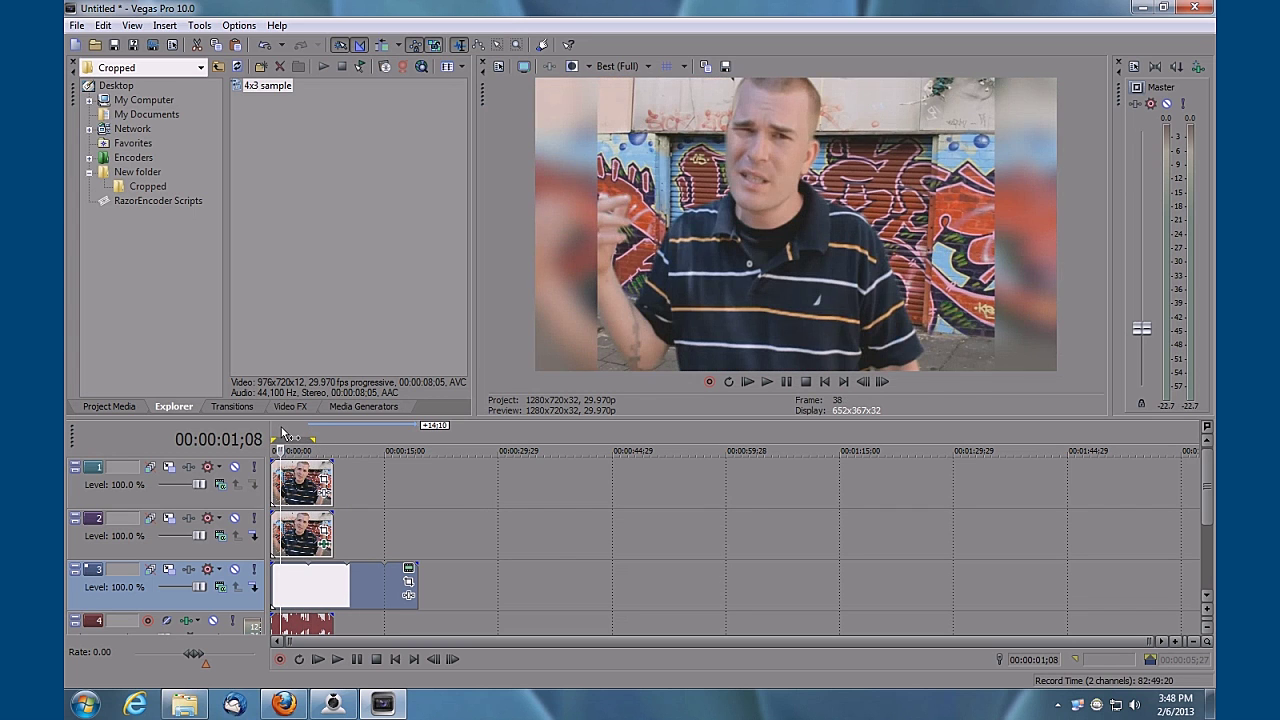
left_click(290, 433)
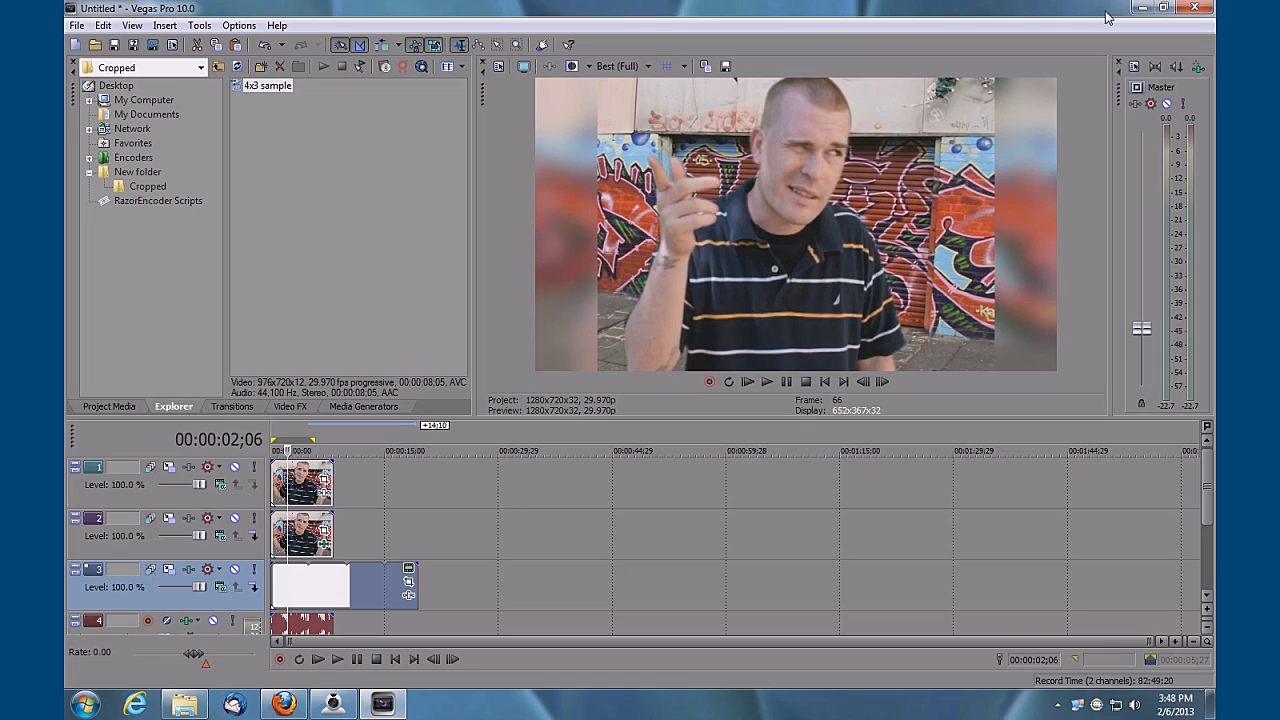
Step: Minimise the Vegas Pro window to reveal the bare Windows desktop
left_click(1141, 7)
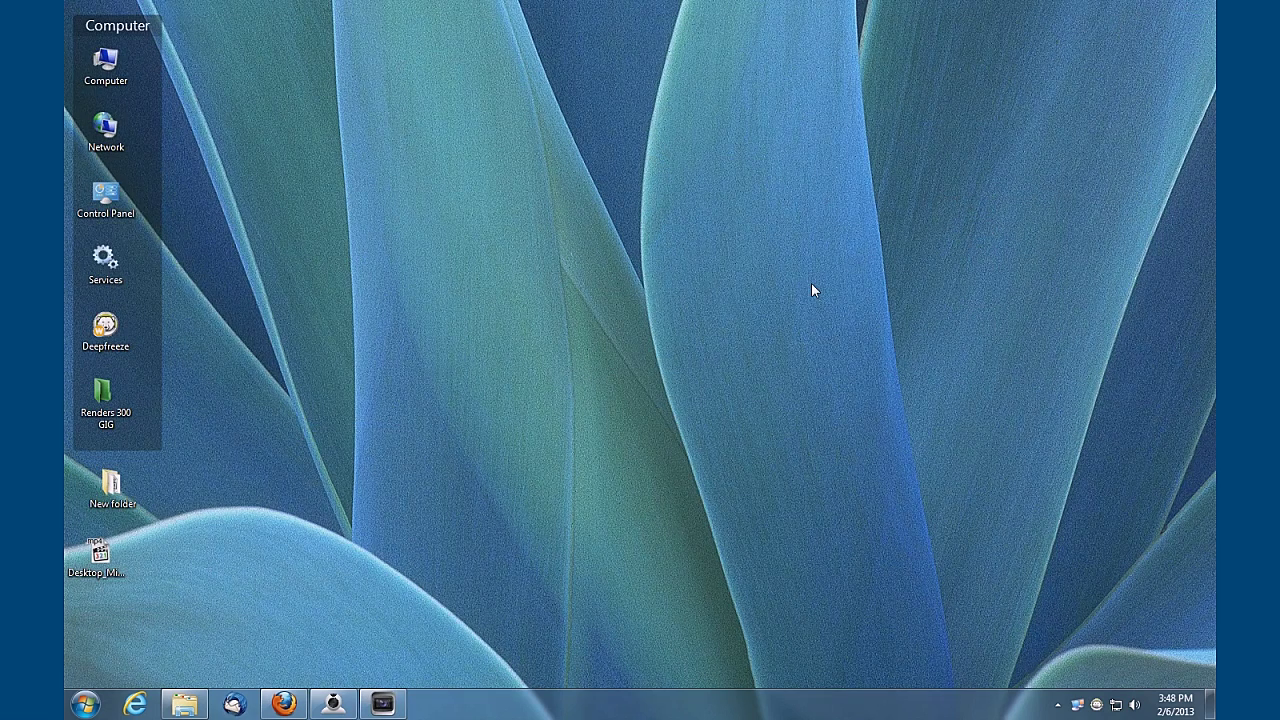